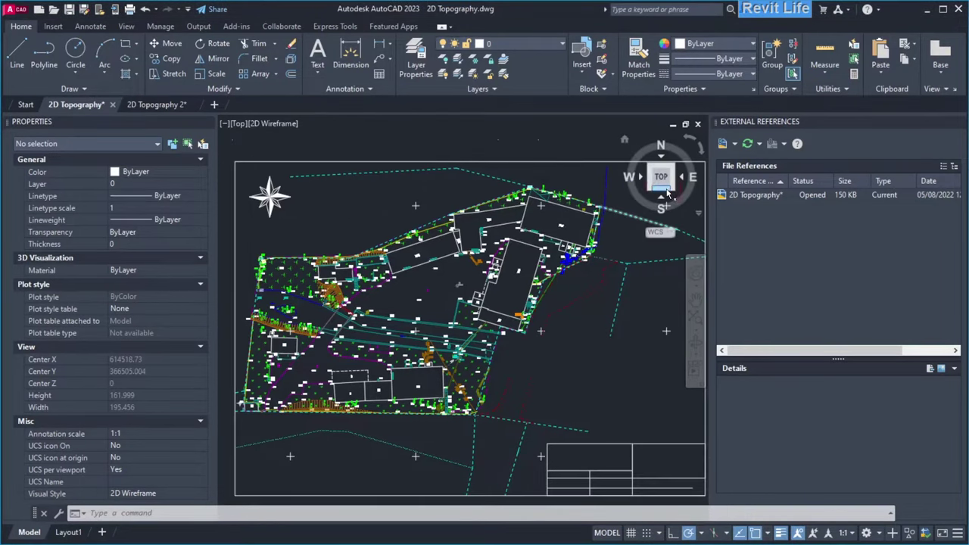
Step: Check the topography's elevation profile from the front view, and return to the top view
{"action": "left_click", "coordinate": [668, 195]}
{"action": "key", "text": "Escape"}
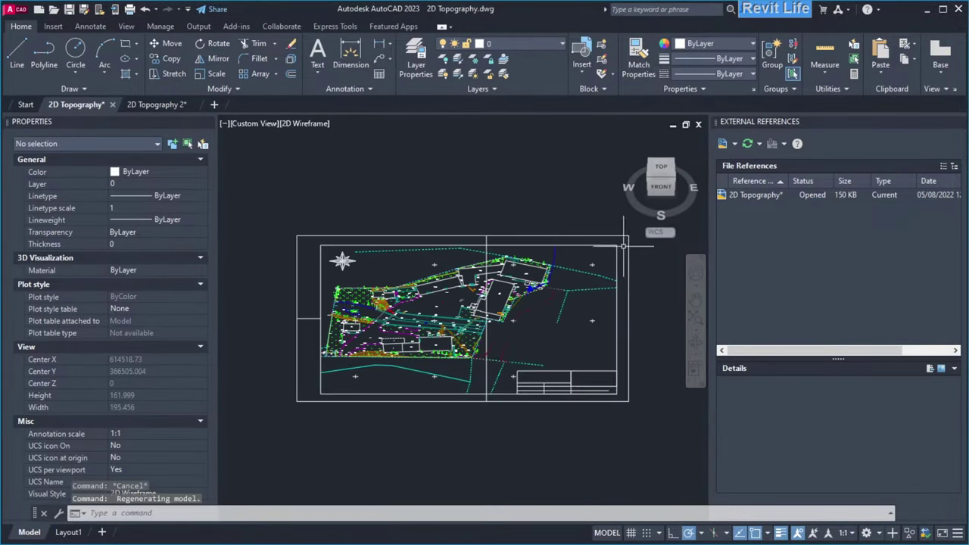
{"action": "left_click", "coordinate": [662, 190]}
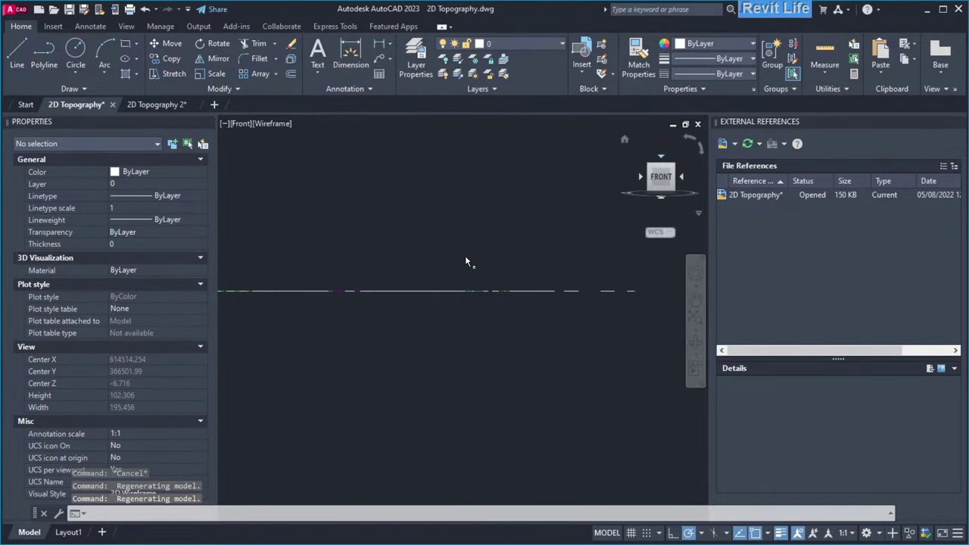
{"action": "left_click", "coordinate": [661, 156]}
Step: Select the 91.64 elevation text near the MN building for inspection and turn on object snap tracking
{"action": "scroll", "coordinate": [387, 360], "scroll_direction": "up", "scroll_amount": 10}
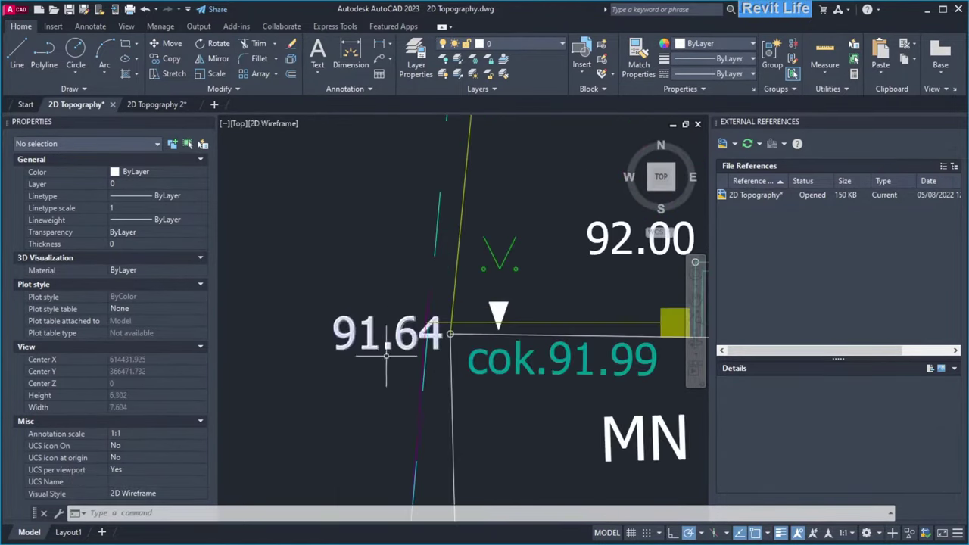
{"action": "scroll", "coordinate": [386, 360], "scroll_direction": "down", "scroll_amount": 8}
{"action": "scroll", "coordinate": [353, 348], "scroll_direction": "up", "scroll_amount": 8}
{"action": "middle_click_drag", "start_coordinate": [353, 348], "coordinate": [406, 363]}
{"action": "left_click", "coordinate": [374, 397]}
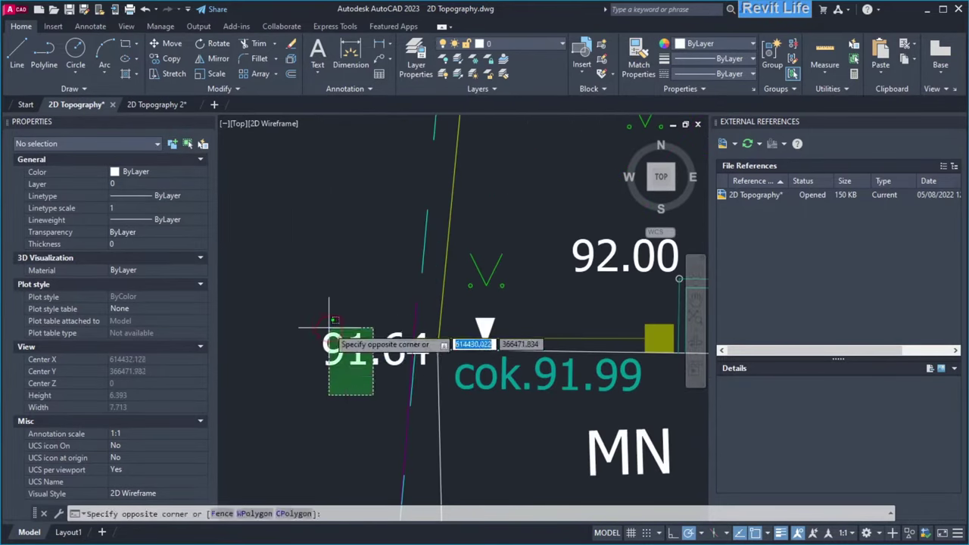
{"action": "left_click", "coordinate": [318, 324]}
{"action": "scroll", "coordinate": [321, 363], "scroll_direction": "up", "scroll_amount": 2}
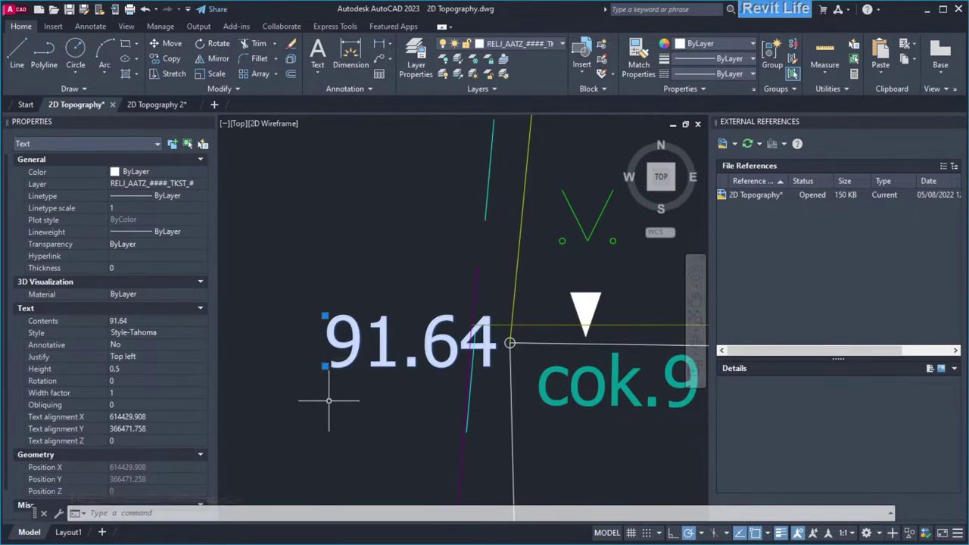
{"action": "key", "text": "F11"}
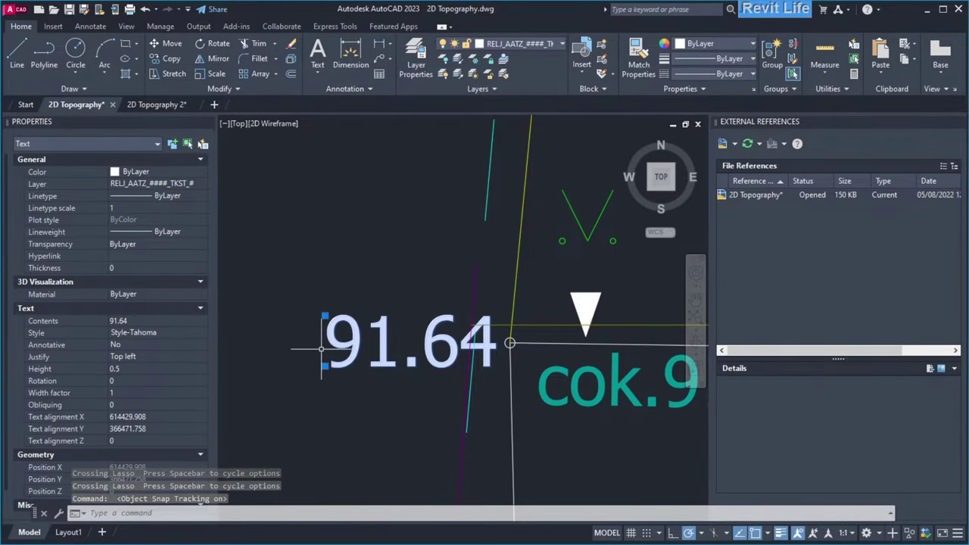
Step: Clear the selection around the 91.64 text and switch to the 2D Topography 2 drawing
{"action": "left_click", "coordinate": [306, 361]}
{"action": "middle_click_drag", "start_coordinate": [306, 360], "coordinate": [327, 349]}
{"action": "key", "text": "Escape"}
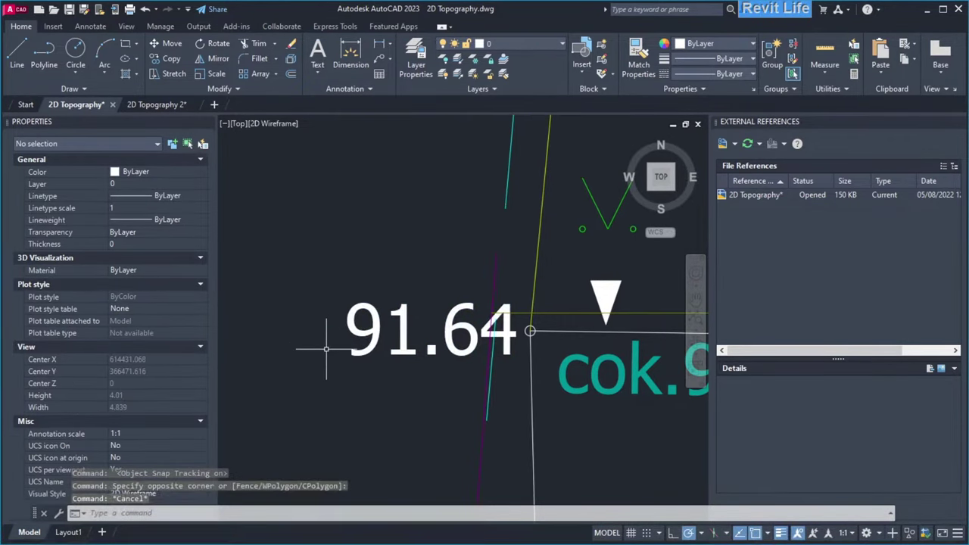
{"action": "left_click", "coordinate": [405, 303]}
{"action": "left_click", "coordinate": [385, 271]}
{"action": "key", "text": "Escape"}
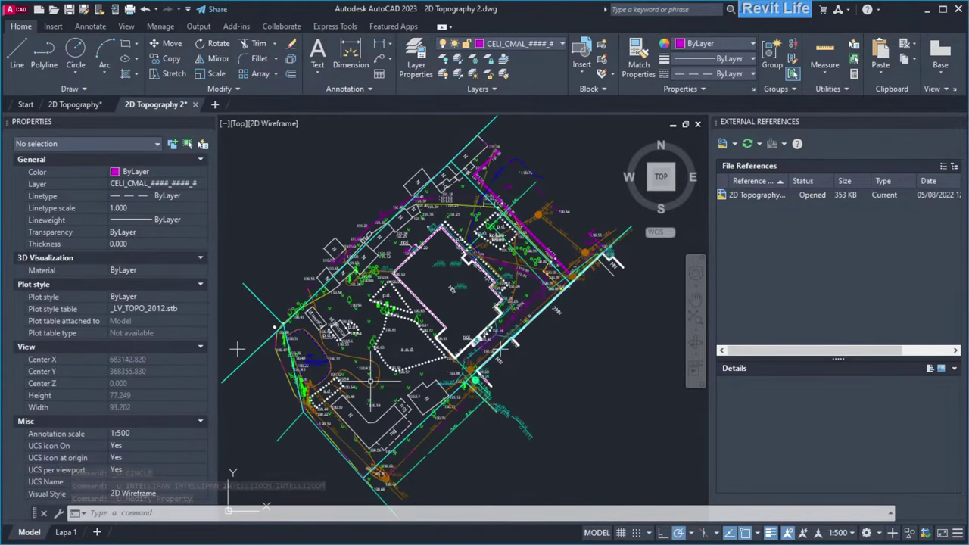
Step: Select the 190.44 and 190.22 elevation texts to examine their insertion points relative to the survey points
{"action": "scroll", "coordinate": [371, 380], "scroll_direction": "up", "scroll_amount": 8}
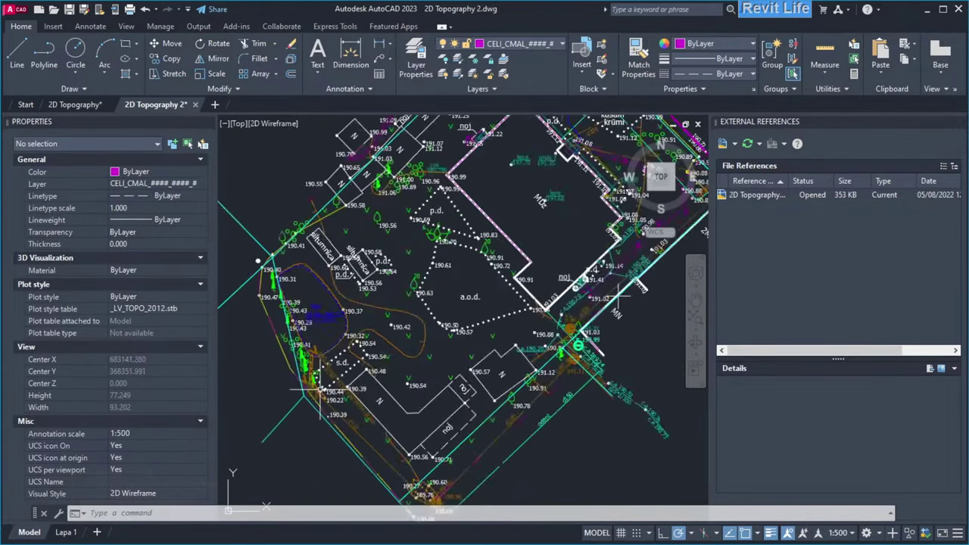
{"action": "left_click", "coordinate": [362, 343]}
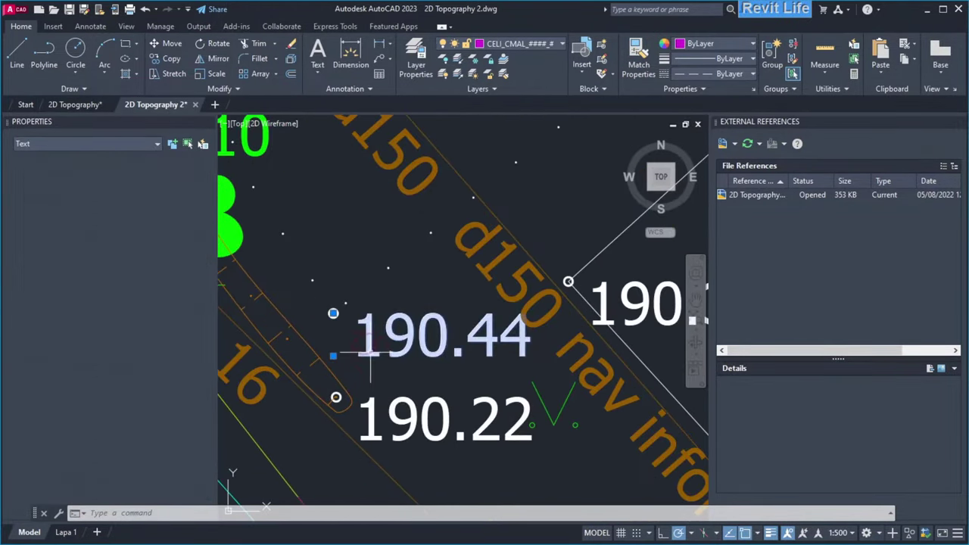
{"action": "left_click", "coordinate": [390, 442]}
{"action": "left_click", "coordinate": [372, 411]}
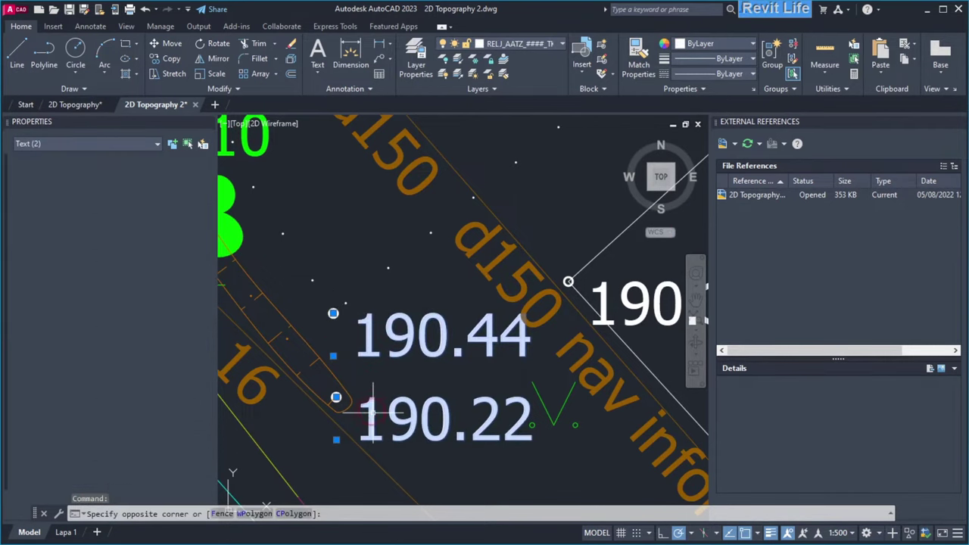
{"action": "scroll", "coordinate": [372, 412], "scroll_direction": "down", "scroll_amount": 2}
{"action": "middle_click_drag", "start_coordinate": [465, 224], "coordinate": [389, 322]}
{"action": "scroll", "coordinate": [390, 323], "scroll_direction": "down", "scroll_amount": 6}
{"action": "middle_click_drag", "start_coordinate": [428, 278], "coordinate": [360, 413]}
{"action": "key", "text": "Escape"}
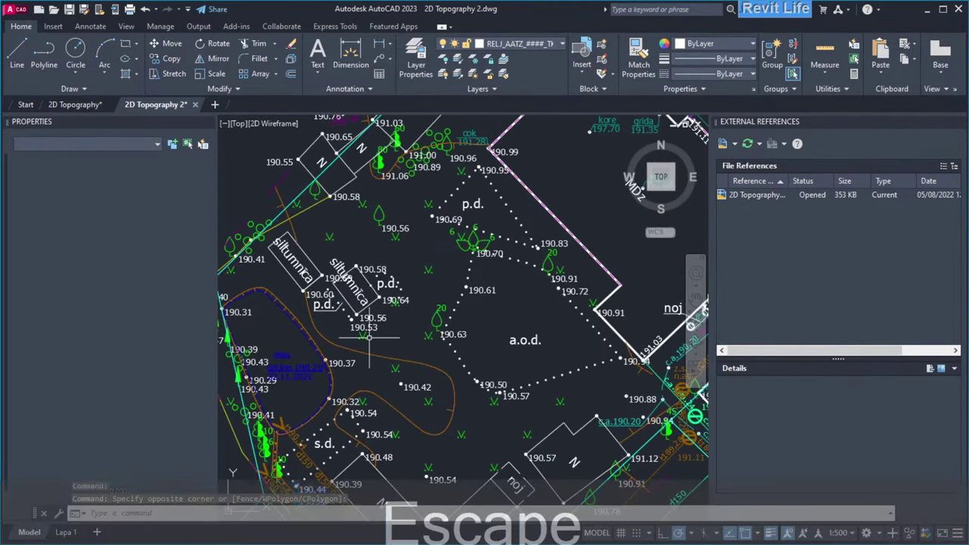
Step: Examine the insertion point of the 190.56 text beside the tree and the elevation texts around the building
{"action": "middle_click_drag", "start_coordinate": [378, 250], "coordinate": [380, 338]}
{"action": "scroll", "coordinate": [381, 338], "scroll_direction": "up", "scroll_amount": 6}
{"action": "left_click", "coordinate": [380, 339]}
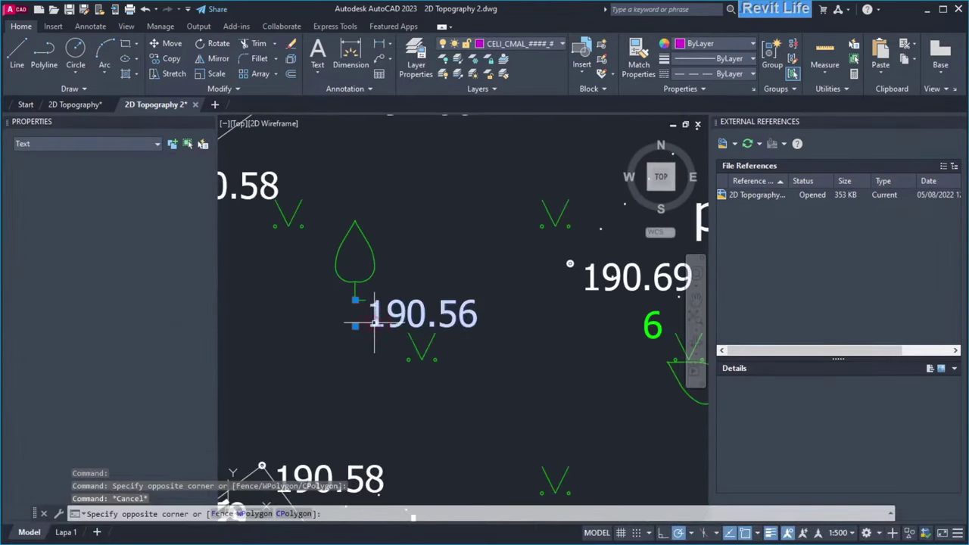
{"action": "key", "text": "Escape"}
{"action": "scroll", "coordinate": [379, 333], "scroll_direction": "down", "scroll_amount": 8}
{"action": "scroll", "coordinate": [591, 257], "scroll_direction": "up", "scroll_amount": 10}
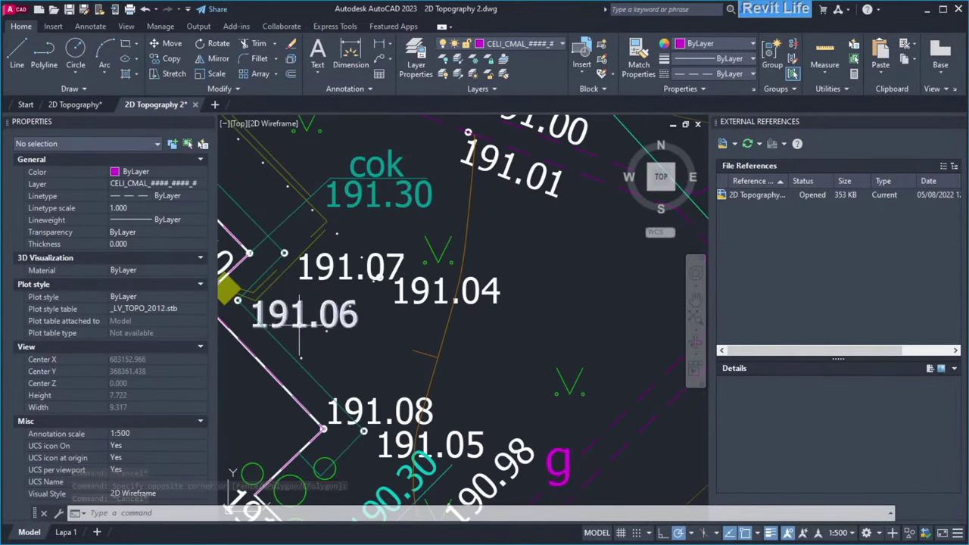
{"action": "middle_click_drag", "start_coordinate": [300, 326], "coordinate": [414, 399]}
{"action": "scroll", "coordinate": [486, 286], "scroll_direction": "down", "scroll_amount": 8}
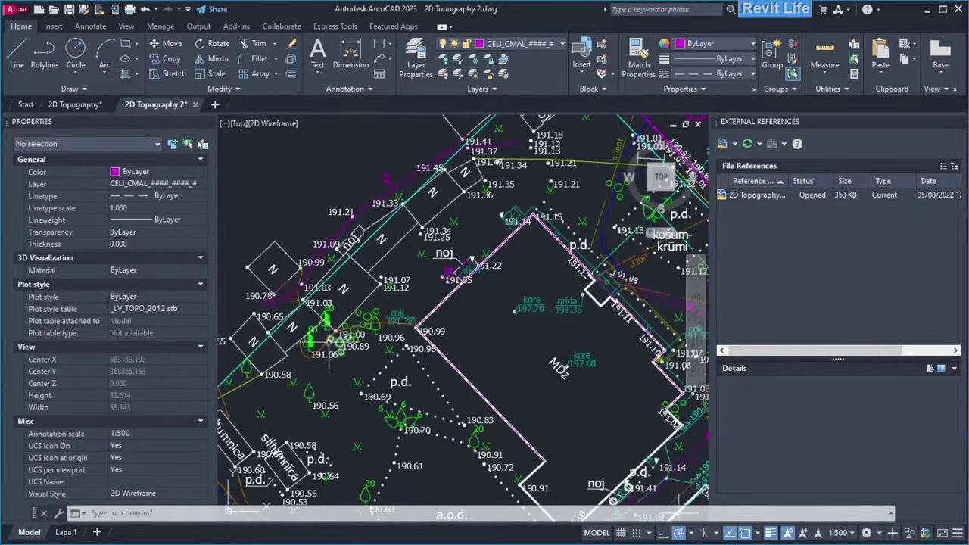
Step: Select the 191.06 elevation text below the tree marked 80, together with all similar texts
{"action": "scroll", "coordinate": [318, 383], "scroll_direction": "up", "scroll_amount": 9}
{"action": "left_click", "coordinate": [315, 387]}
{"action": "middle_click_drag", "start_coordinate": [315, 386], "coordinate": [404, 372]}
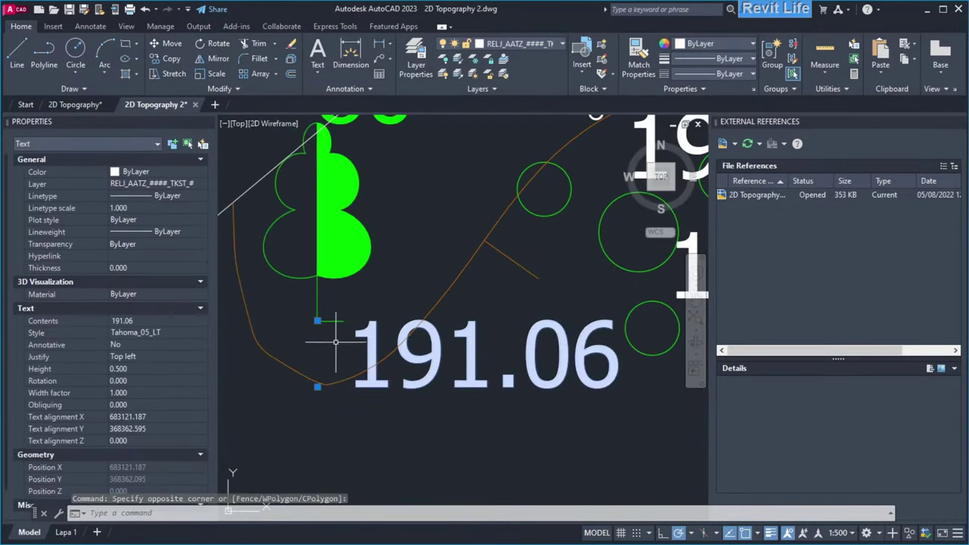
{"action": "scroll", "coordinate": [335, 343], "scroll_direction": "down", "scroll_amount": 5}
{"action": "right_click", "coordinate": [374, 234]}
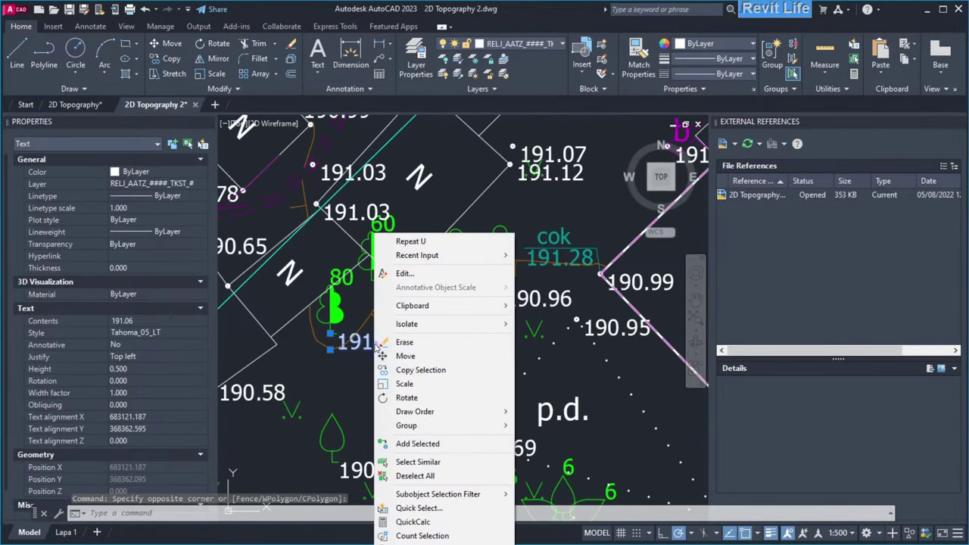
{"action": "left_click", "coordinate": [418, 463]}
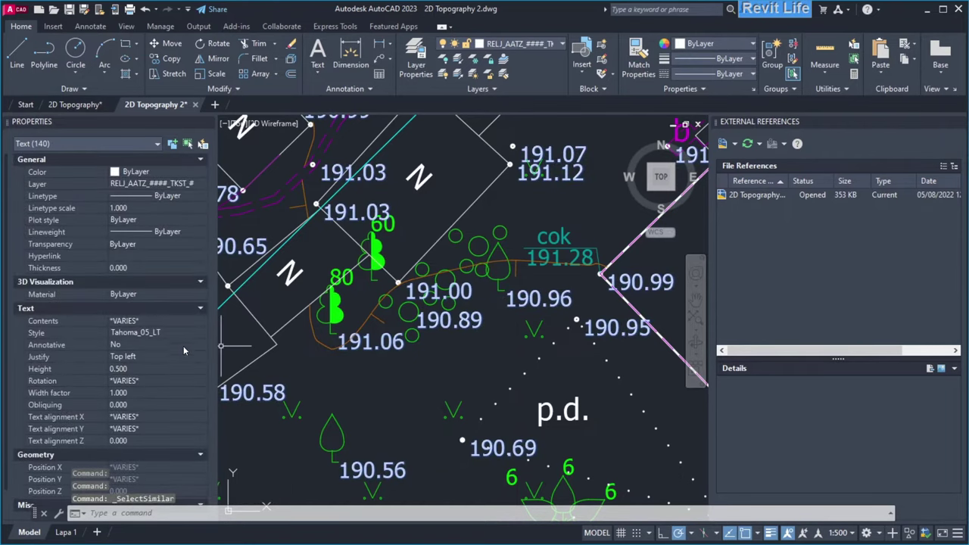
Step: Set the justification of the selected elevation texts to Left
{"action": "left_click", "coordinate": [187, 356]}
{"action": "left_click", "coordinate": [202, 358]}
{"action": "left_click_drag", "start_coordinate": [207, 411], "coordinate": [202, 378]}
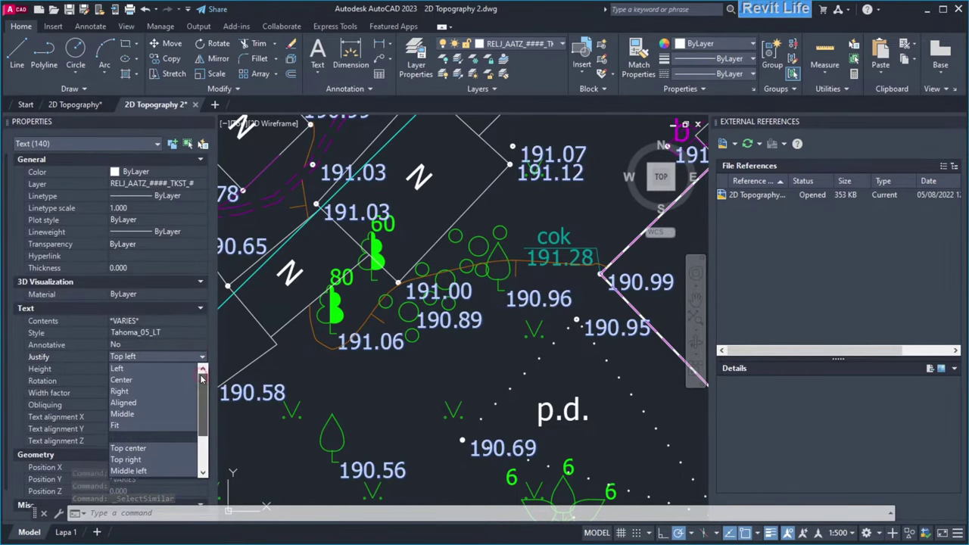
{"action": "left_click", "coordinate": [135, 368]}
{"action": "key", "text": "Escape"}
Step: Check the insertion point of the 191.06 text and return to the 2D Topography drawing
{"action": "scroll", "coordinate": [354, 345], "scroll_direction": "up", "scroll_amount": 5}
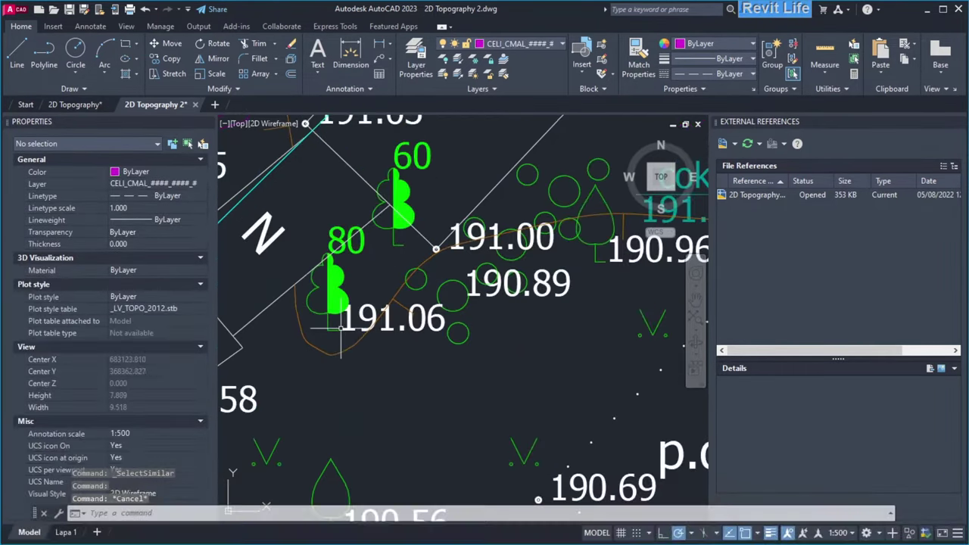
{"action": "left_click", "coordinate": [353, 343]}
{"action": "left_click", "coordinate": [307, 336]}
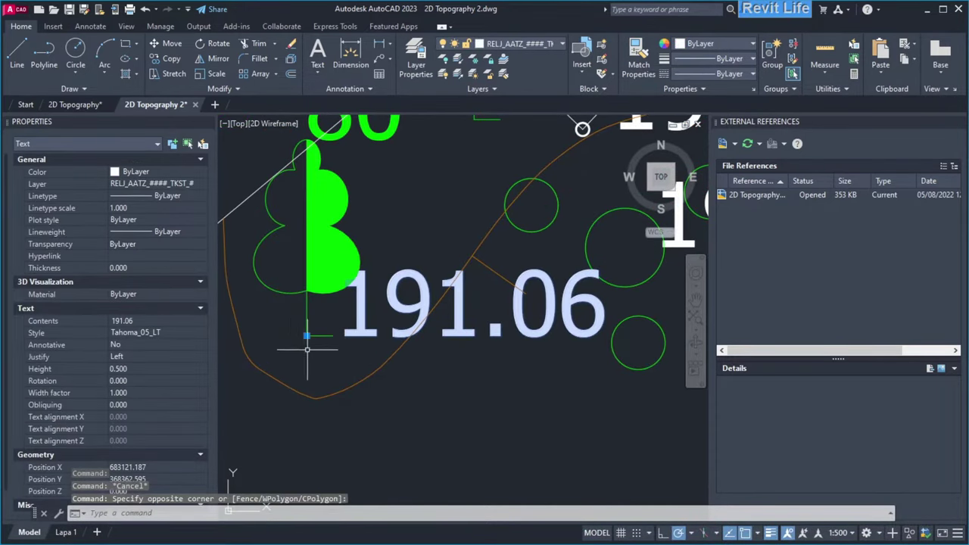
{"action": "key", "text": "Escape"}
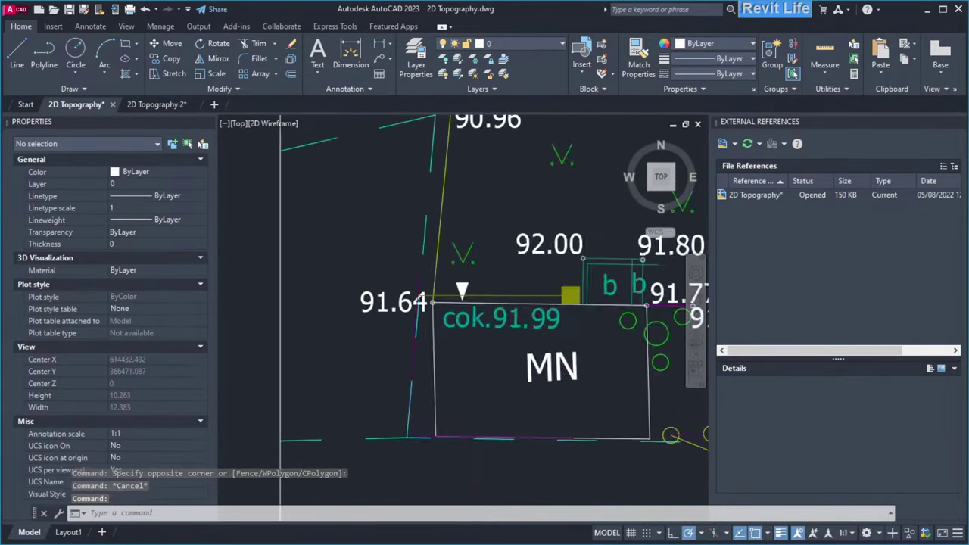
Step: Select the 92.68 and 94.40 elevation texts to examine their insertion points and alignment properties
{"action": "scroll", "coordinate": [480, 426], "scroll_direction": "down", "scroll_amount": 5}
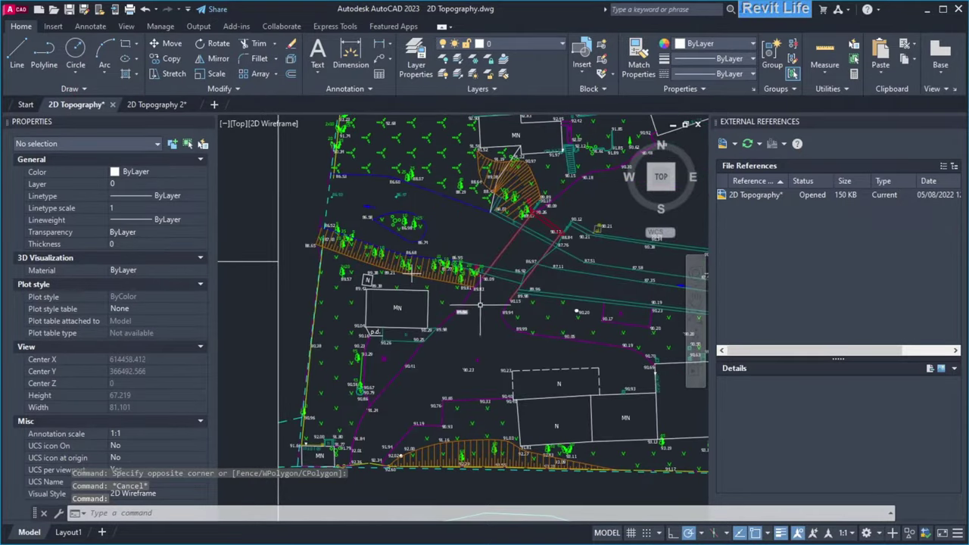
{"action": "scroll", "coordinate": [384, 265], "scroll_direction": "up", "scroll_amount": 3}
{"action": "scroll", "coordinate": [385, 265], "scroll_direction": "up", "scroll_amount": 6}
{"action": "left_click", "coordinate": [325, 310]}
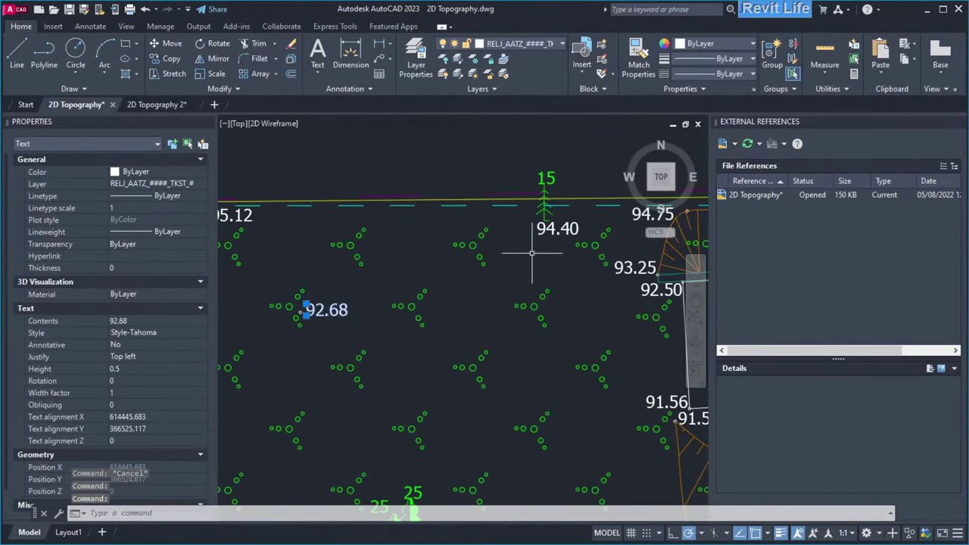
{"action": "scroll", "coordinate": [557, 231], "scroll_direction": "up", "scroll_amount": 3}
{"action": "left_click", "coordinate": [557, 232]}
{"action": "left_click", "coordinate": [520, 253]}
{"action": "scroll", "coordinate": [519, 253], "scroll_direction": "down", "scroll_amount": 6}
{"action": "key", "text": "Escape"}
{"action": "middle_click_drag", "start_coordinate": [520, 253], "coordinate": [505, 177]}
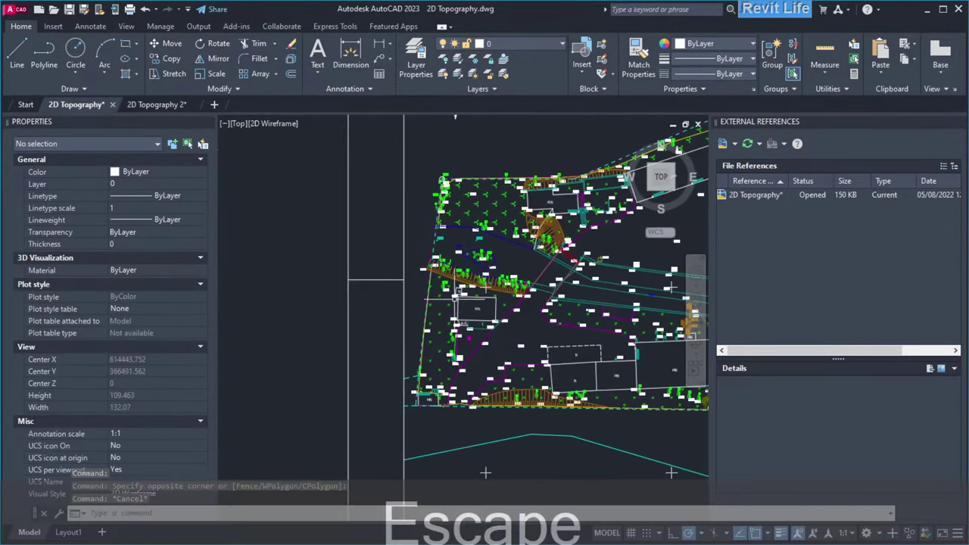
Step: Inspect the alignment and position properties of the 91.64 elevation text at the corner of the MN building
{"action": "scroll", "coordinate": [411, 390], "scroll_direction": "up", "scroll_amount": 4}
{"action": "scroll", "coordinate": [436, 397], "scroll_direction": "up", "scroll_amount": 5}
{"action": "left_click", "coordinate": [447, 393]}
{"action": "left_click", "coordinate": [405, 334]}
{"action": "middle_click_drag", "start_coordinate": [390, 323], "coordinate": [355, 342]}
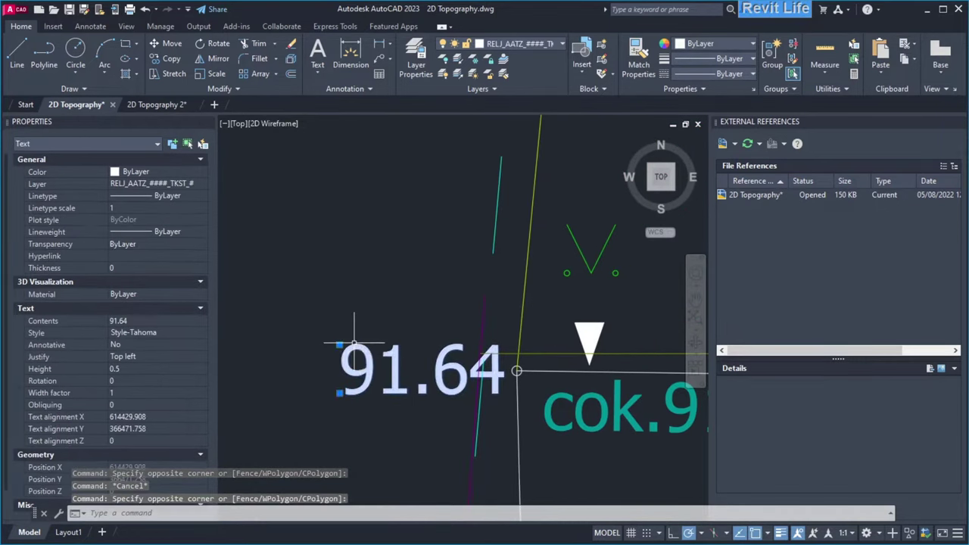
{"action": "key", "text": "Escape"}
Step: Draw a circle with a radius of about 0.56 below and to the left of the 91.64 text
{"action": "type", "text": "c"}
{"action": "key", "text": "space"}
{"action": "left_click", "coordinate": [283, 428]}
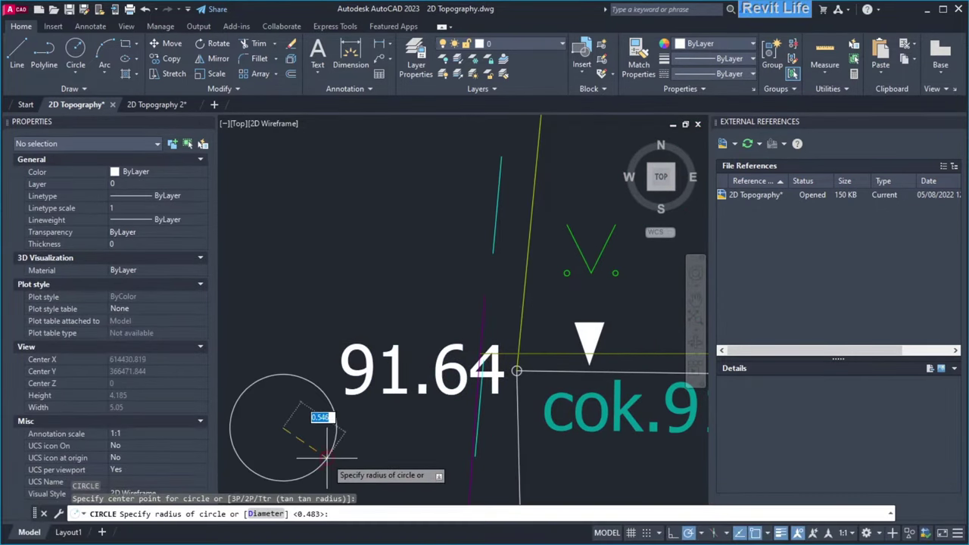
{"action": "left_click", "coordinate": [338, 425]}
{"action": "key", "text": "Escape"}
{"action": "middle_click_drag", "start_coordinate": [354, 438], "coordinate": [395, 355]}
{"action": "left_click", "coordinate": [395, 377]}
{"action": "left_click", "coordinate": [368, 353]}
{"action": "key", "text": "Escape"}
Step: Copy the Position X value of the 91.64 text
{"action": "left_click", "coordinate": [407, 344]}
{"action": "left_click", "coordinate": [396, 268]}
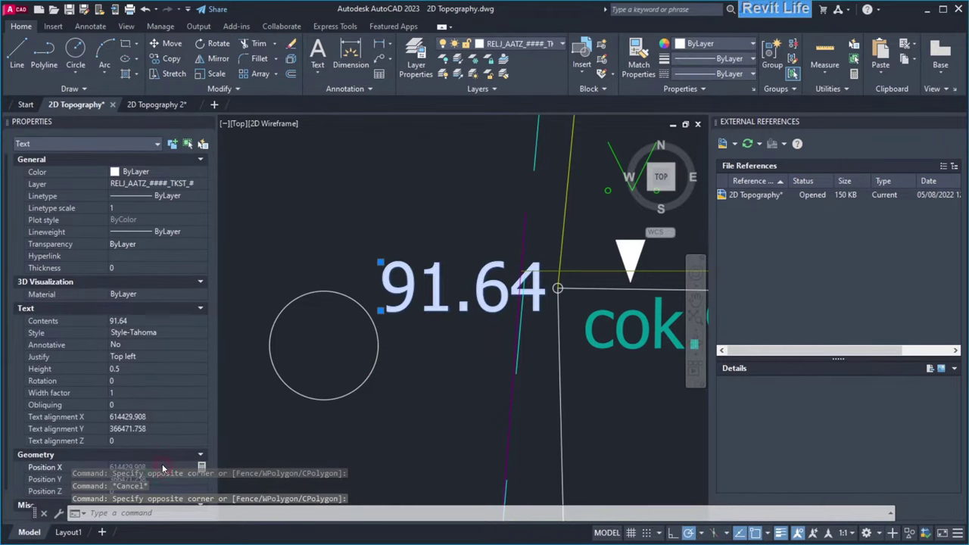
{"action": "left_click", "coordinate": [201, 468]}
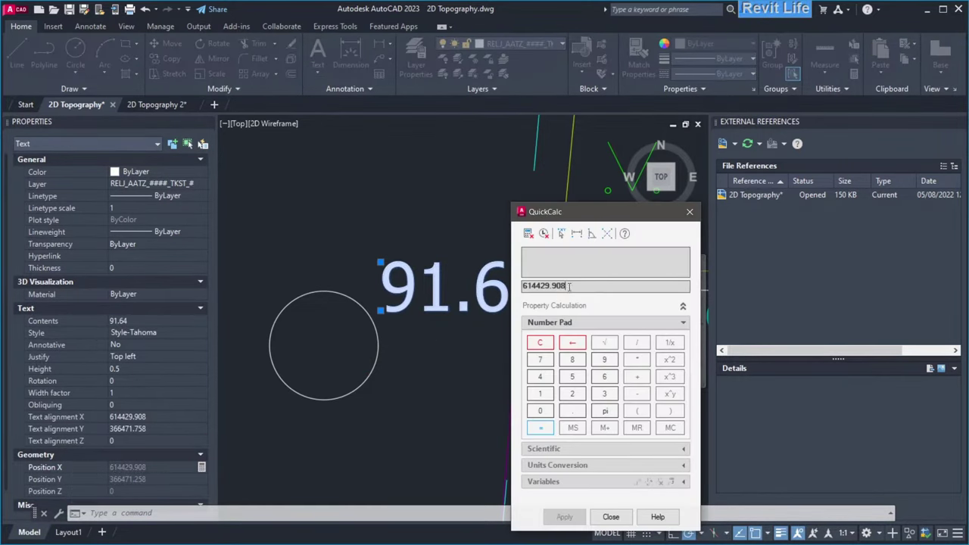
{"action": "key", "text": "ctrl+c"}
{"action": "key", "text": "Escape"}
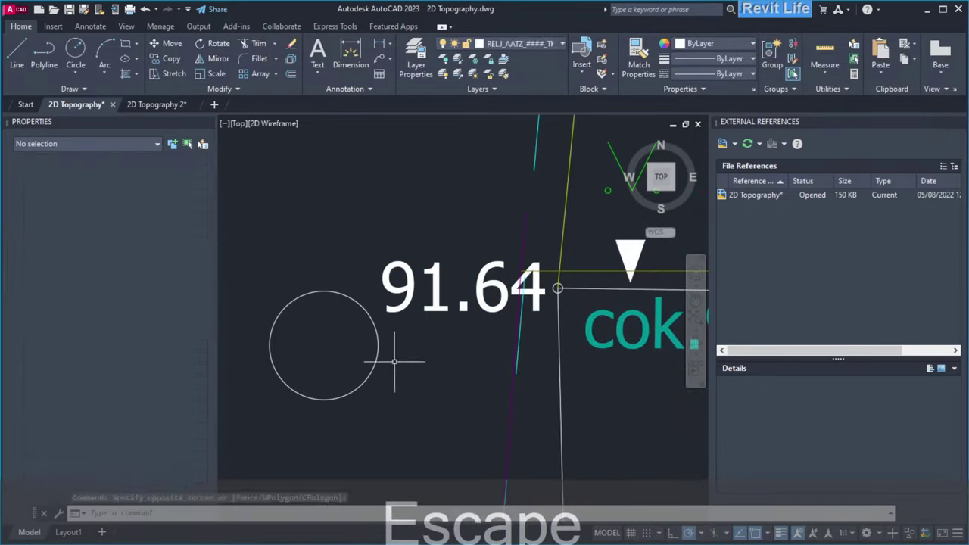
Step: Set the circle's Center X to the copied value 614429.908
{"action": "left_click", "coordinate": [378, 348]}
{"action": "key", "text": "ctrl+v"}
{"action": "key", "text": "Return"}
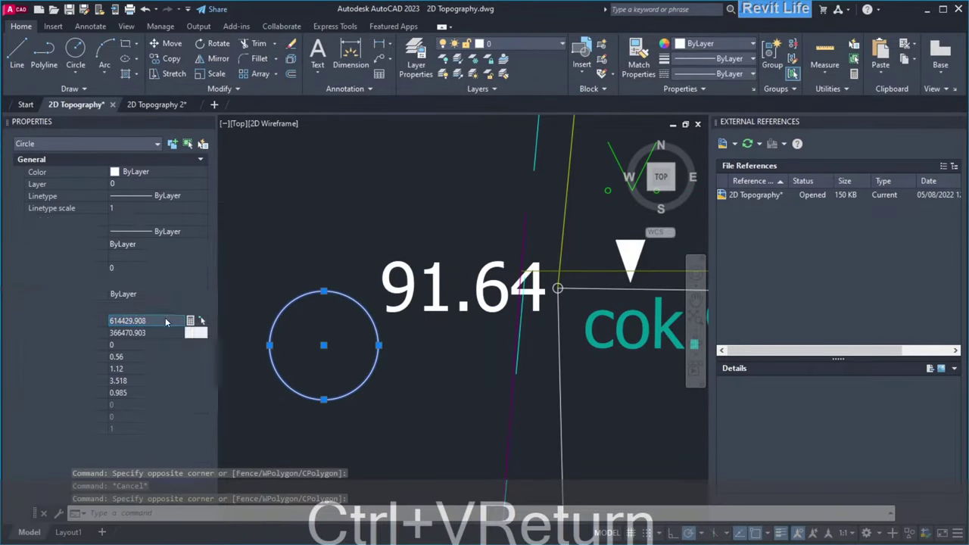
{"action": "key", "text": "Escape"}
Step: Copy the Position Y value of the 91.64 text
{"action": "left_click", "coordinate": [455, 288]}
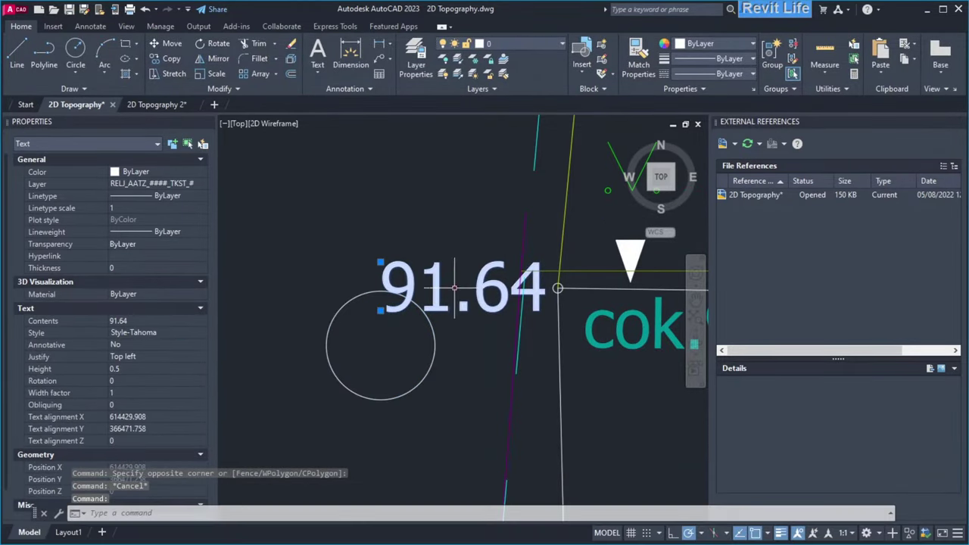
{"action": "left_click", "coordinate": [162, 480]}
{"action": "left_click", "coordinate": [201, 479]}
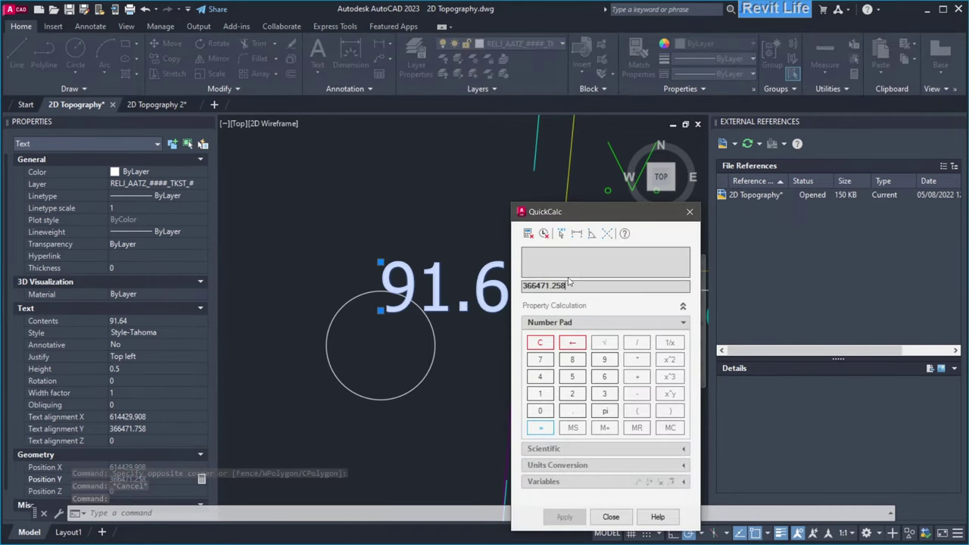
{"action": "key", "text": "ctrl+c"}
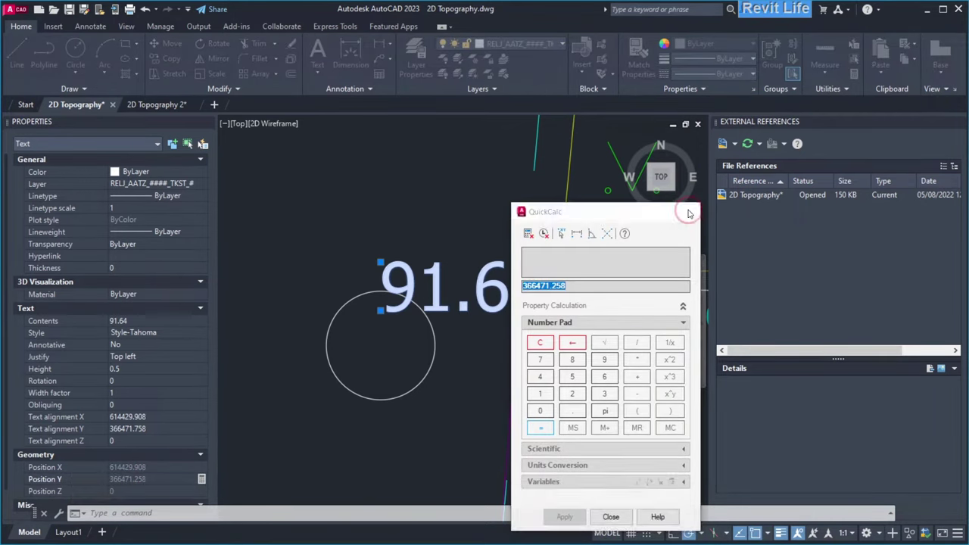
{"action": "key", "text": "Escape"}
{"action": "key", "text": "Escape"}
Step: Set the circle's Center Y to the copied value 366471.258
{"action": "left_click", "coordinate": [428, 393]}
{"action": "left_click", "coordinate": [332, 347]}
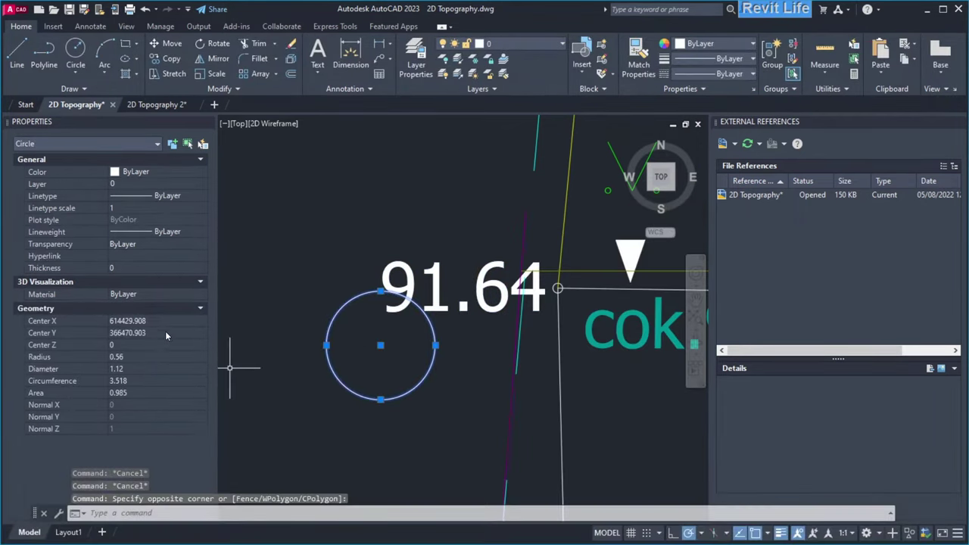
{"action": "key", "text": "ctrl+v"}
{"action": "key", "text": "Return"}
{"action": "key", "text": "Escape"}
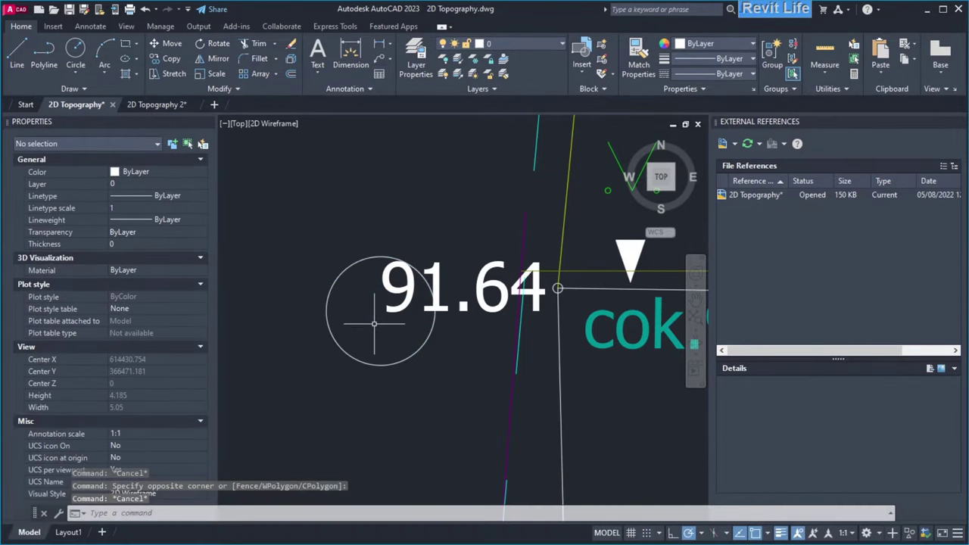
Step: Draw a vertical line downward and a horizontal line to the west from the circle's center, and save the drawing
{"action": "type", "text": "l"}
{"action": "key", "text": "space"}
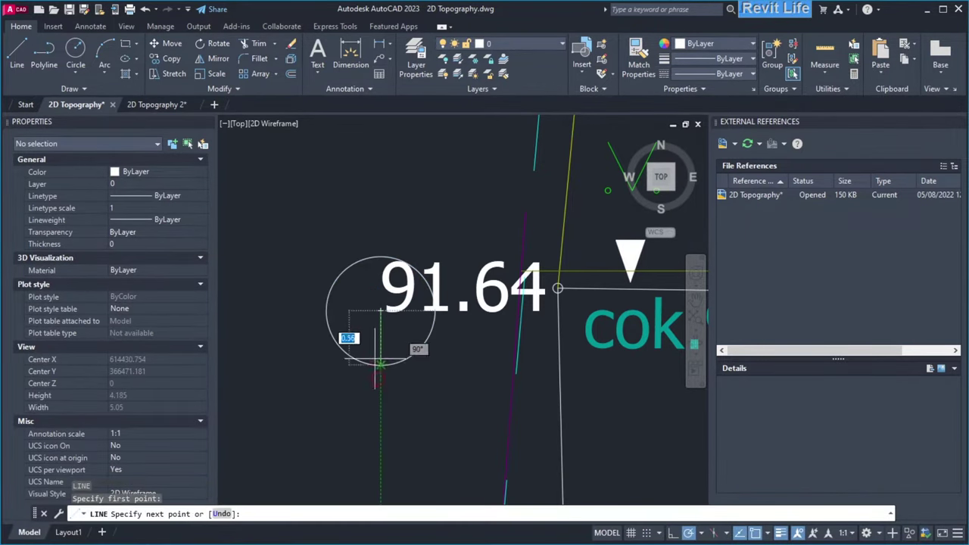
{"action": "left_click", "coordinate": [381, 311]}
{"action": "key", "text": "Escape"}
{"action": "key", "text": "space"}
{"action": "left_click", "coordinate": [381, 310]}
{"action": "left_click", "coordinate": [295, 310]}
{"action": "key", "text": "Escape"}
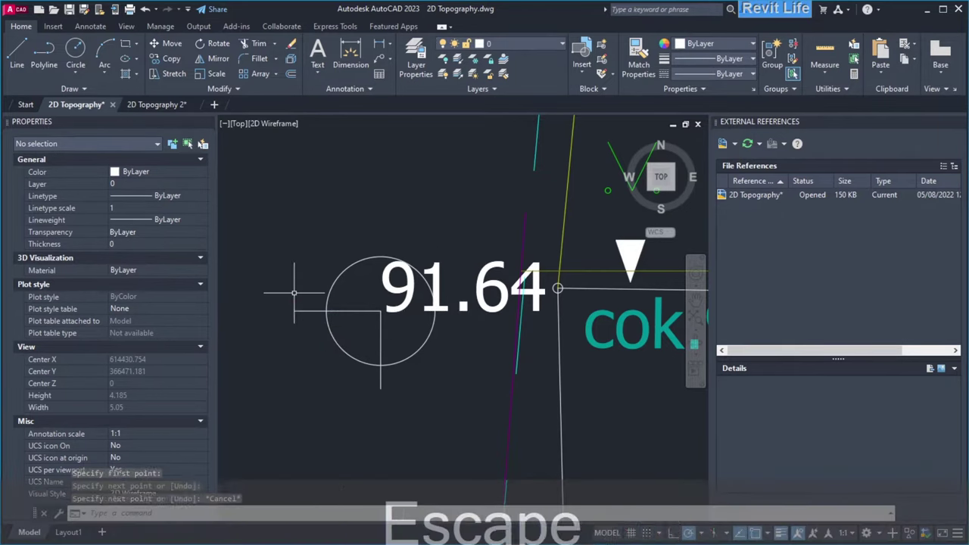
{"action": "key", "text": "ctrl+s"}
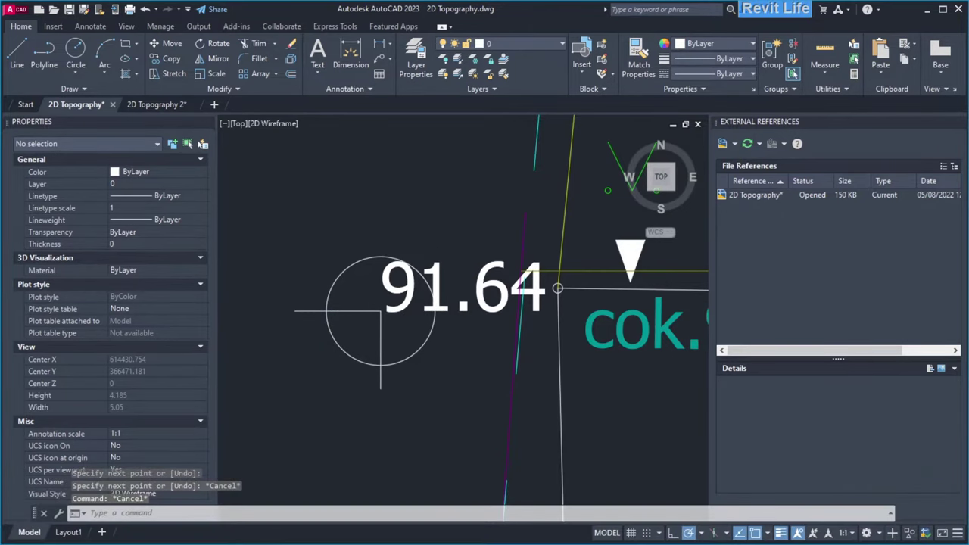
Step: Select all texts similar to the 91.64 elevation text and isolate them in the drawing
{"action": "left_click", "coordinate": [487, 322]}
{"action": "left_click", "coordinate": [465, 298]}
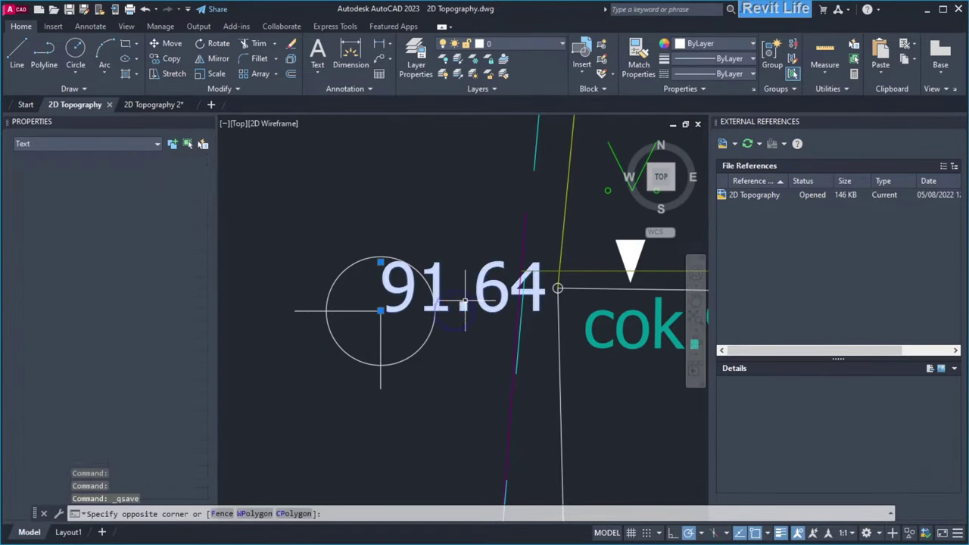
{"action": "right_click", "coordinate": [455, 309]}
{"action": "left_click", "coordinate": [516, 466]}
{"action": "left_click", "coordinate": [500, 462]}
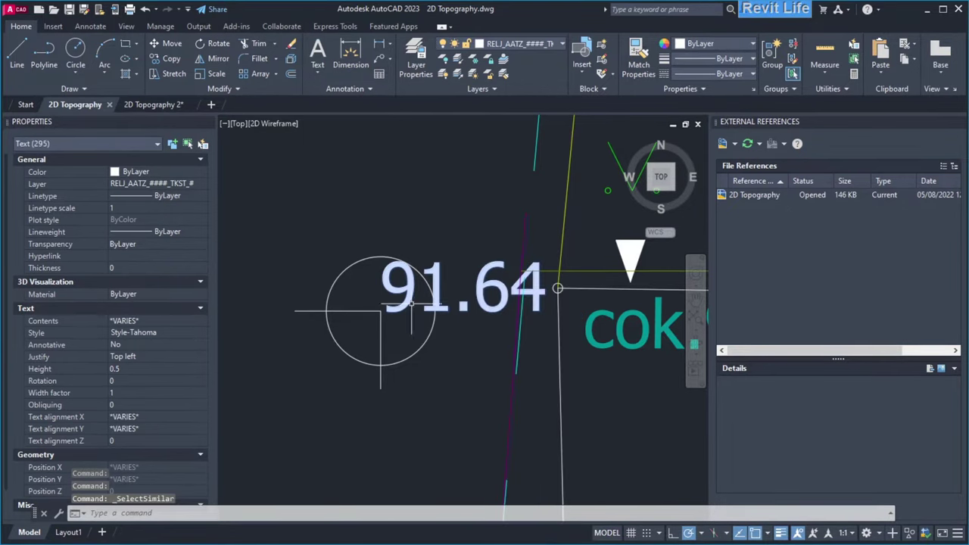
{"action": "left_click", "coordinate": [929, 509]}
{"action": "scroll", "coordinate": [356, 307], "scroll_direction": "down", "scroll_amount": 10}
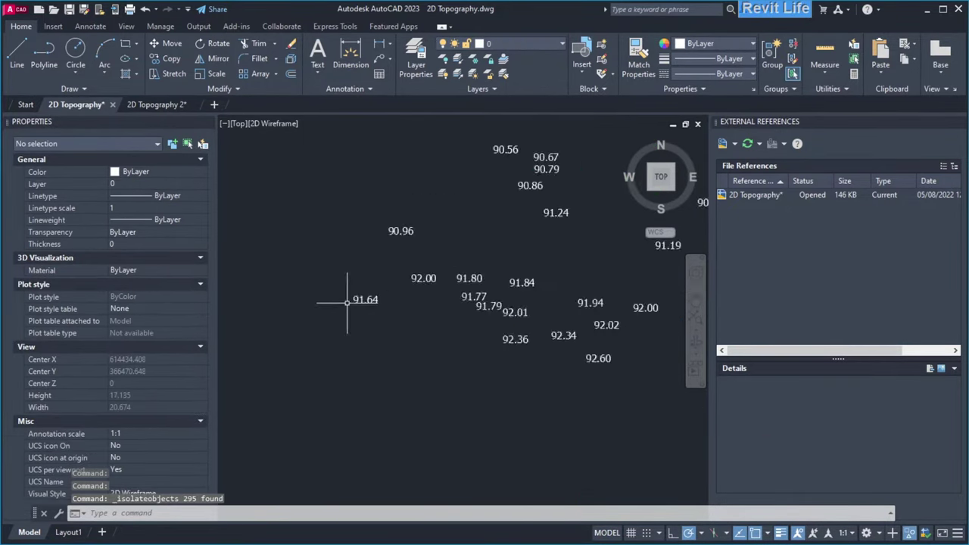
Step: Start a new data extraction with EATTEXT and save it as topo-2D-3D.dxe in Documents, replacing the existing file
{"action": "type", "text": "EAT"}
{"action": "key", "text": "Return"}
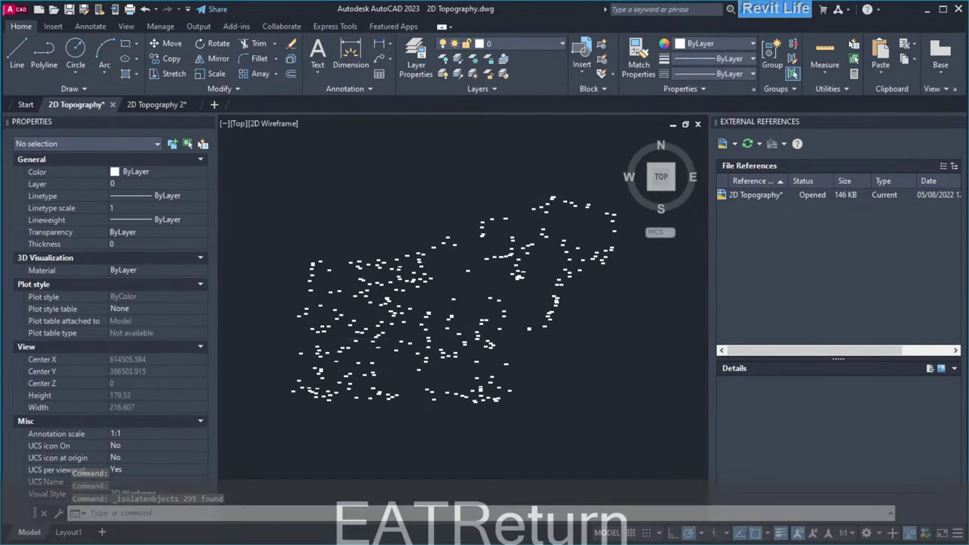
{"action": "left_click", "coordinate": [606, 394]}
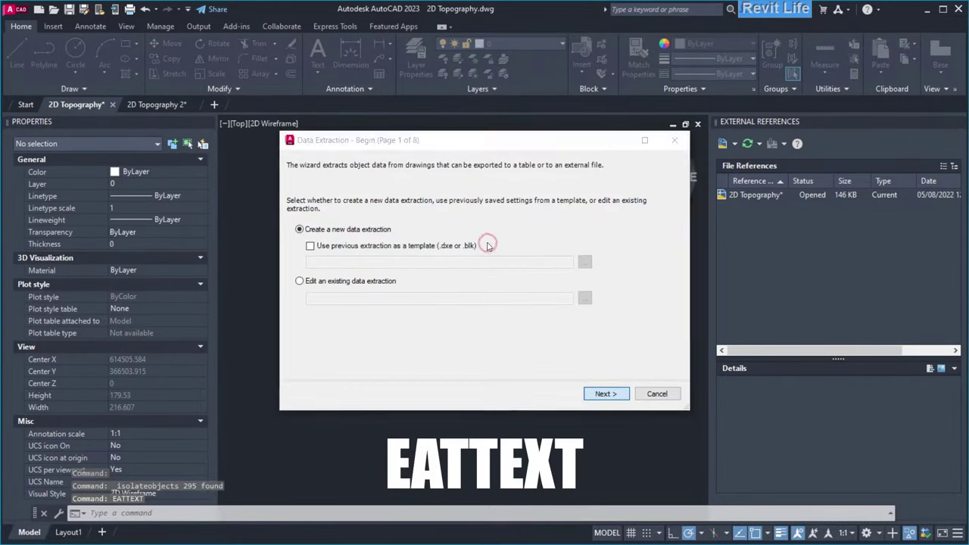
{"action": "left_click", "coordinate": [406, 271]}
{"action": "left_click", "coordinate": [661, 396]}
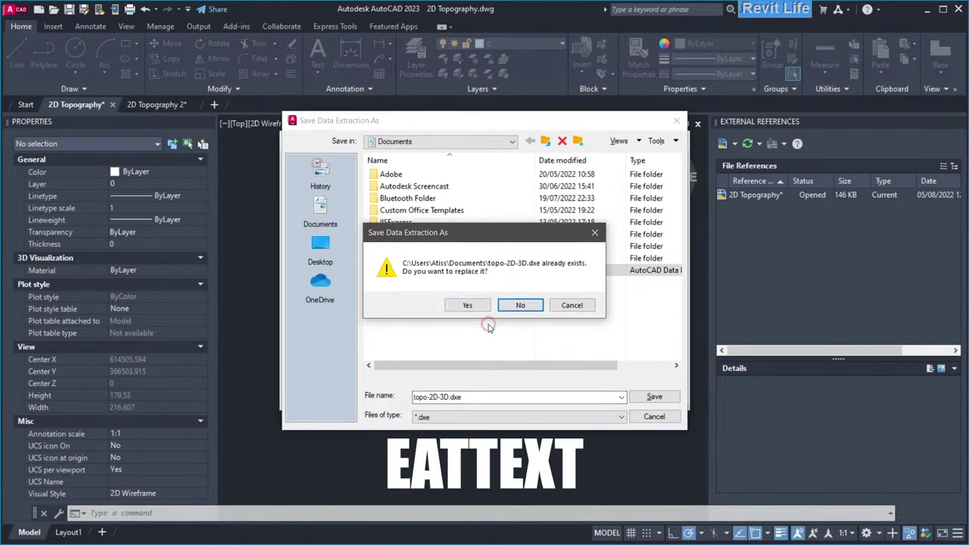
{"action": "left_click", "coordinate": [466, 306]}
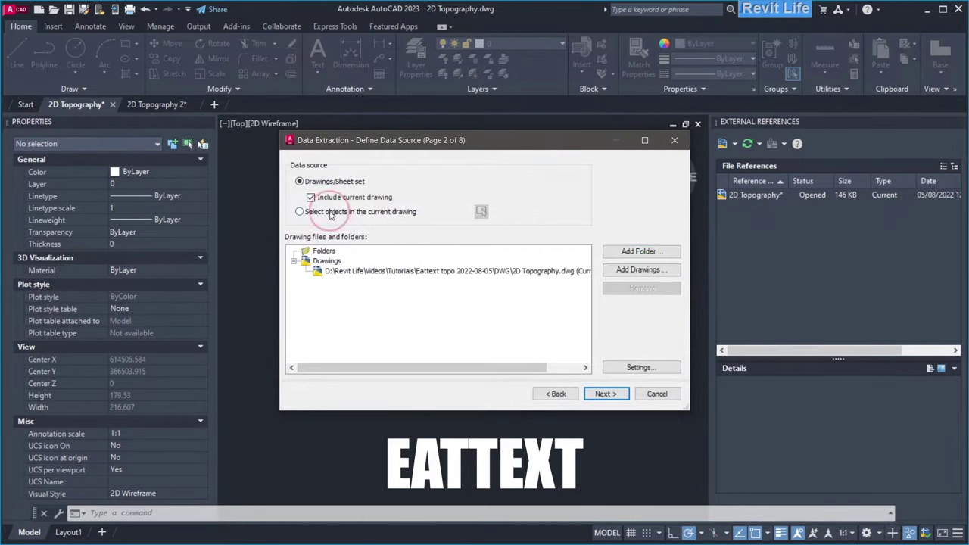
Step: Use selected objects in the current drawing as data source, pick all the isolated elevation texts, and keep the Text object type
{"action": "left_click", "coordinate": [330, 214]}
{"action": "left_click", "coordinate": [481, 212]}
{"action": "scroll", "coordinate": [487, 302], "scroll_direction": "down", "scroll_amount": 1}
{"action": "left_click", "coordinate": [609, 396]}
{"action": "left_click", "coordinate": [344, 208]}
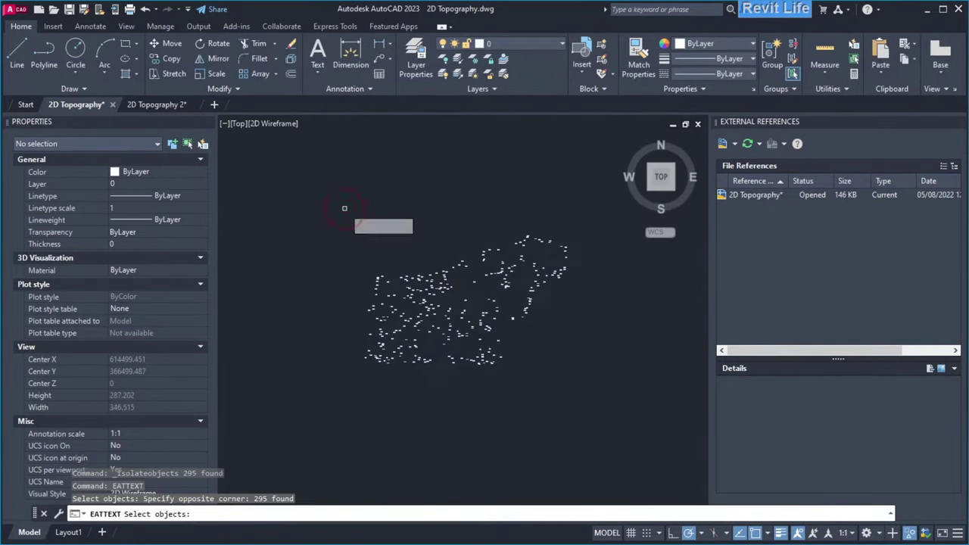
{"action": "key", "text": "Return"}
{"action": "left_click", "coordinate": [610, 394]}
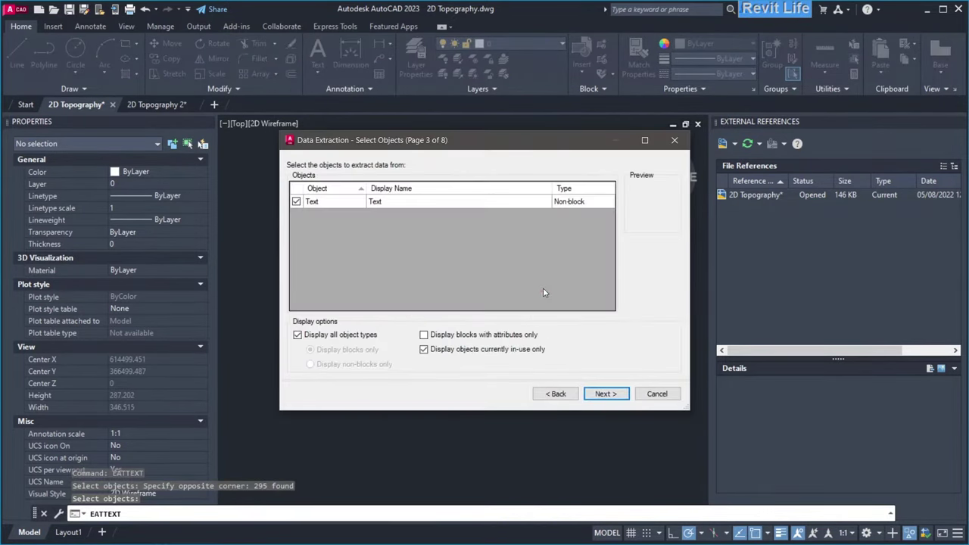
{"action": "left_click", "coordinate": [606, 394]}
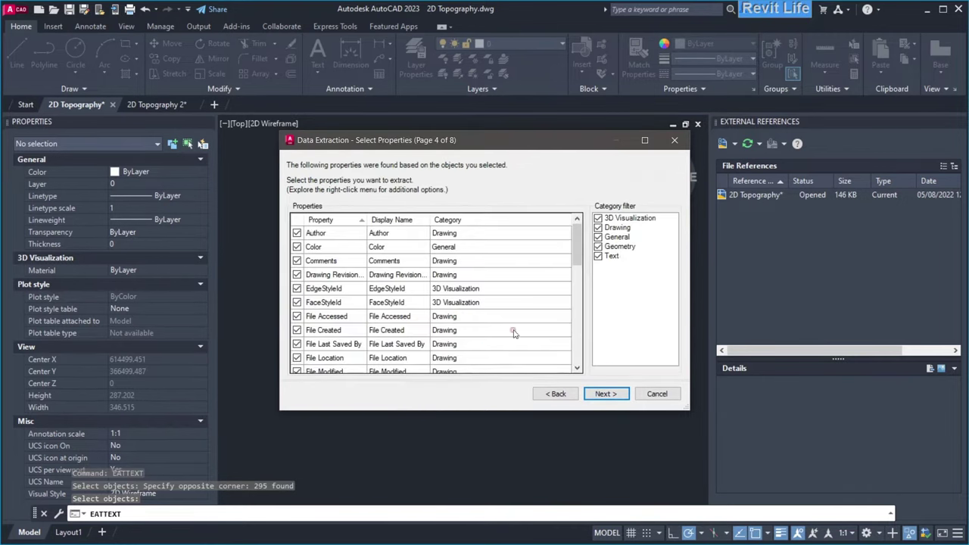
Step: Exclude all listed properties from the data extraction
{"action": "left_click", "coordinate": [455, 234]}
{"action": "scroll", "coordinate": [394, 303], "scroll_direction": "down", "scroll_amount": 10}
{"action": "left_click", "coordinate": [322, 356], "text": "shift"}
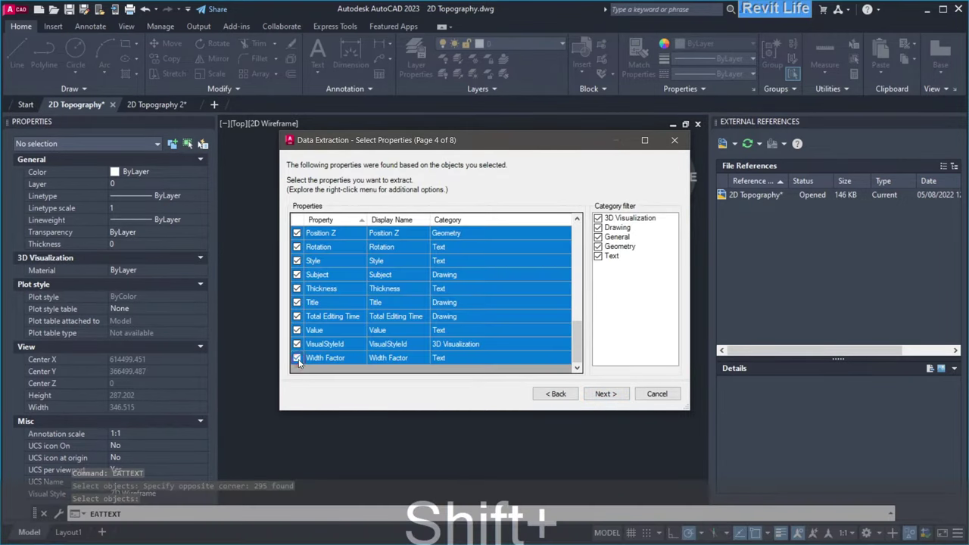
{"action": "key", "text": "space"}
Step: Include only the Position X, Position Y and Value properties in the extraction
{"action": "left_click", "coordinate": [325, 332]}
{"action": "scroll", "coordinate": [327, 325], "scroll_direction": "up", "scroll_amount": 2}
{"action": "left_click", "coordinate": [331, 288]}
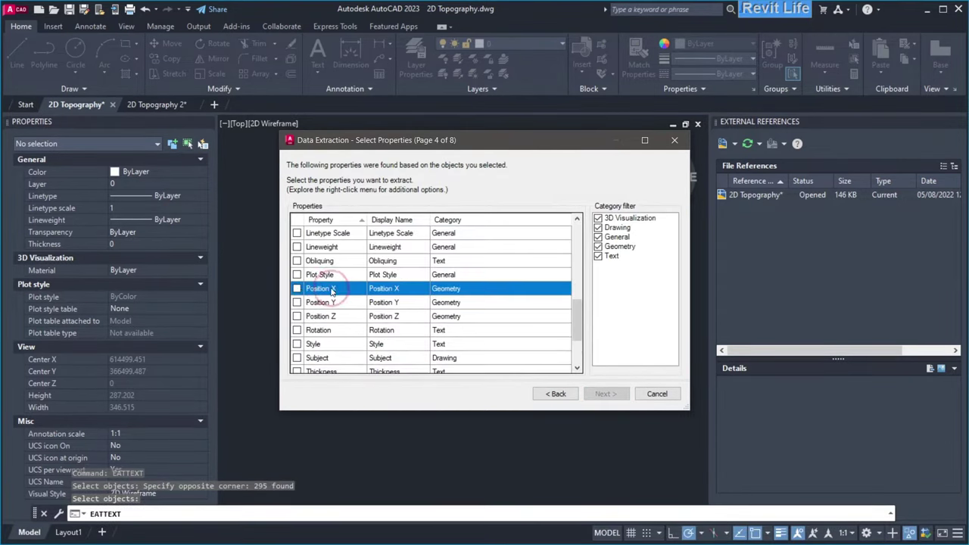
{"action": "left_click", "coordinate": [348, 307]}
{"action": "scroll", "coordinate": [329, 295], "scroll_direction": "down", "scroll_amount": 2}
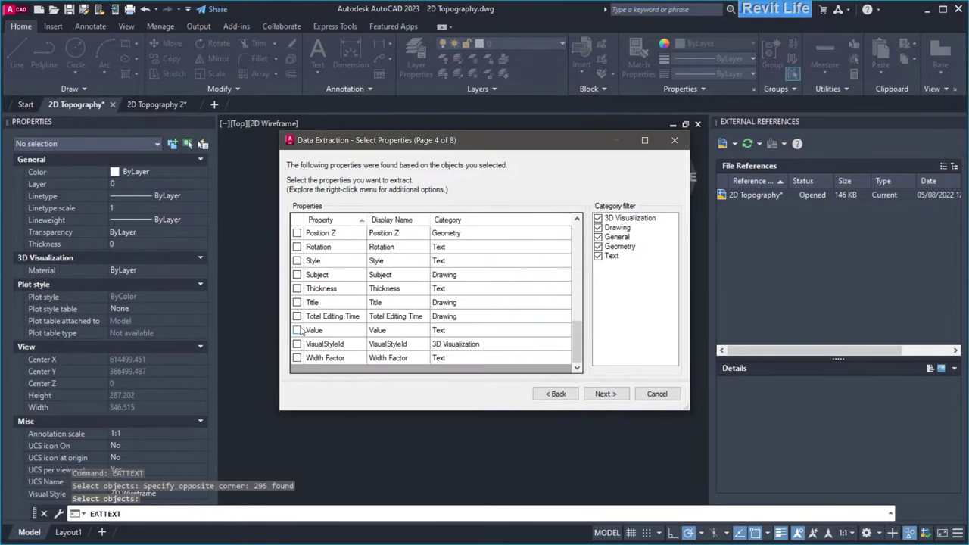
{"action": "left_click", "coordinate": [443, 330]}
{"action": "key", "text": "Return"}
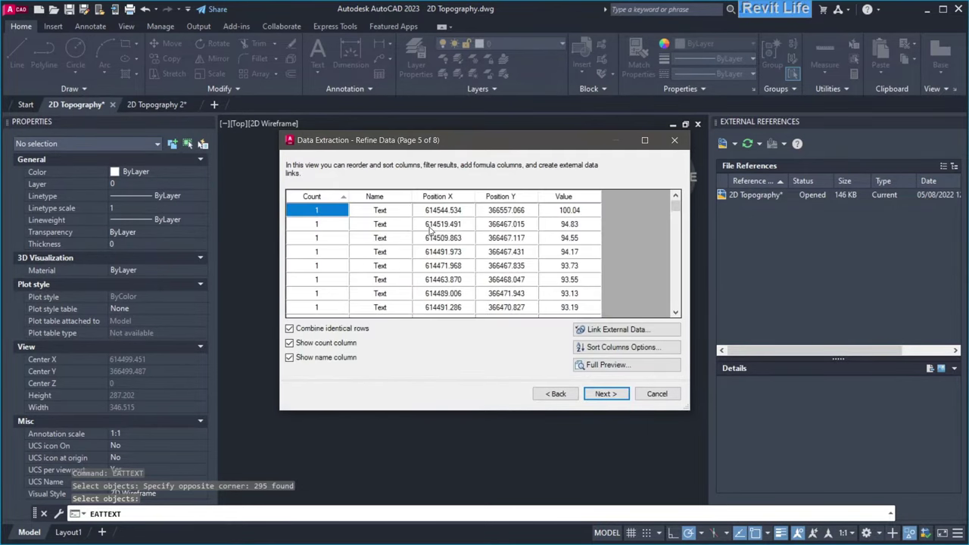
Step: Turn off combining identical rows and hide the count and name columns in the extracted data
{"action": "left_click", "coordinate": [319, 345]}
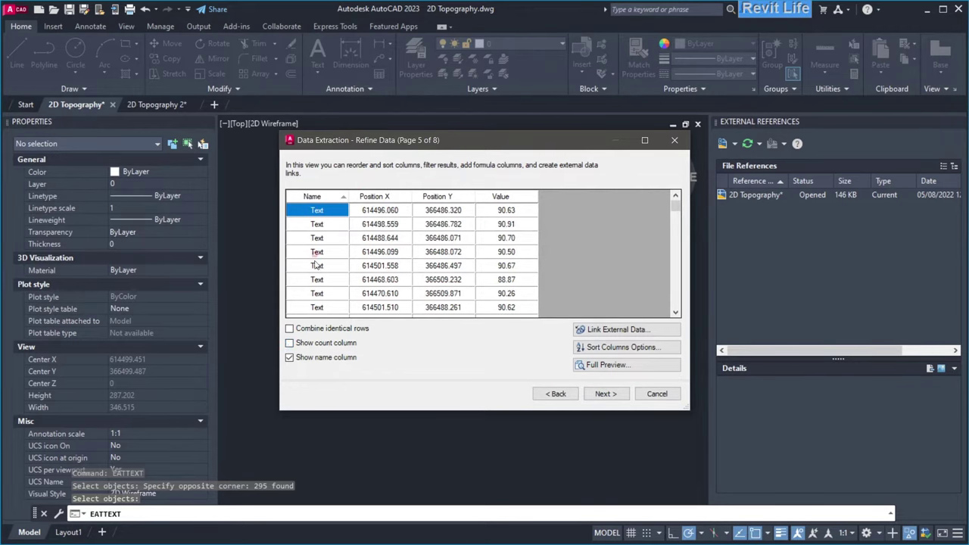
{"action": "left_click", "coordinate": [315, 361]}
{"action": "left_click", "coordinate": [606, 395]}
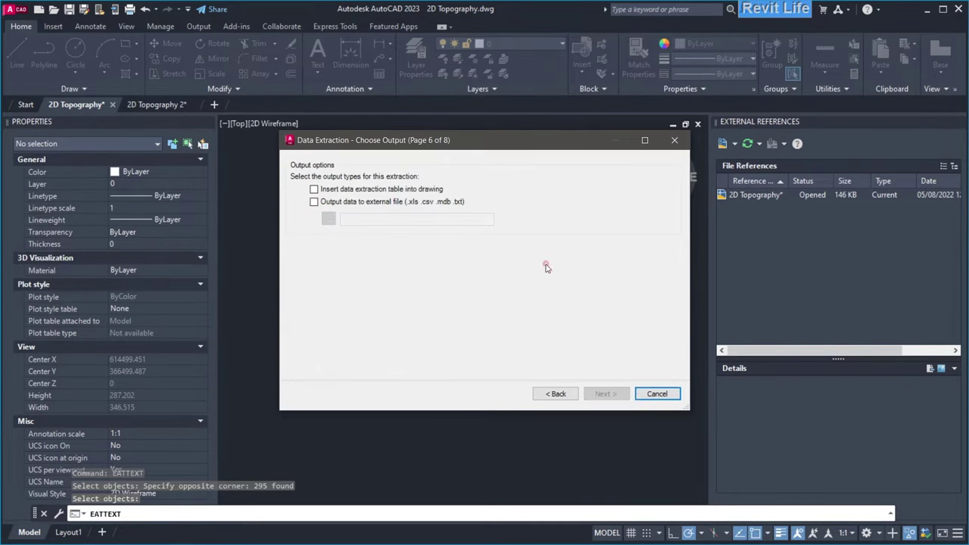
Step: Output the extracted data to the external file 2D Topography.csv in Documents, overwriting the existing one, and finish the extraction
{"action": "left_click", "coordinate": [328, 219]}
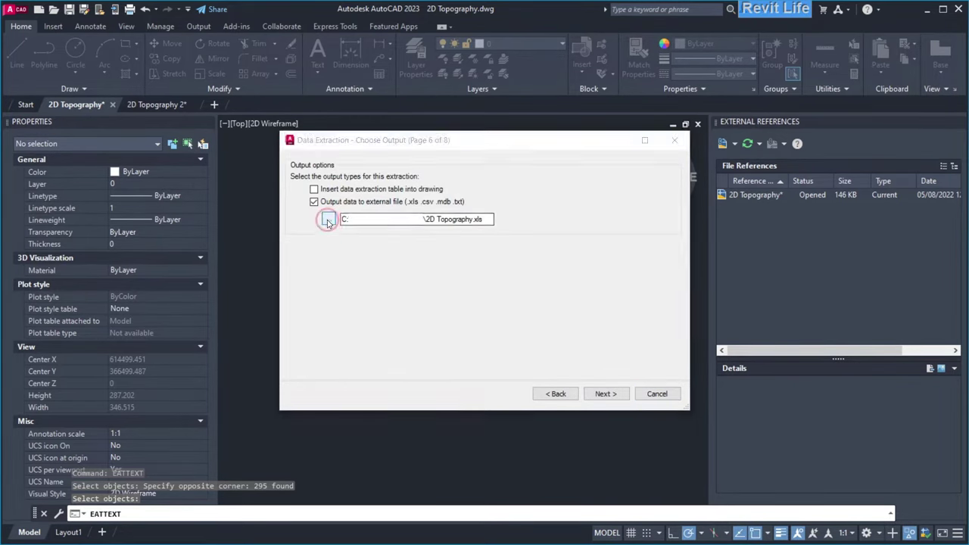
{"action": "left_click", "coordinate": [446, 273]}
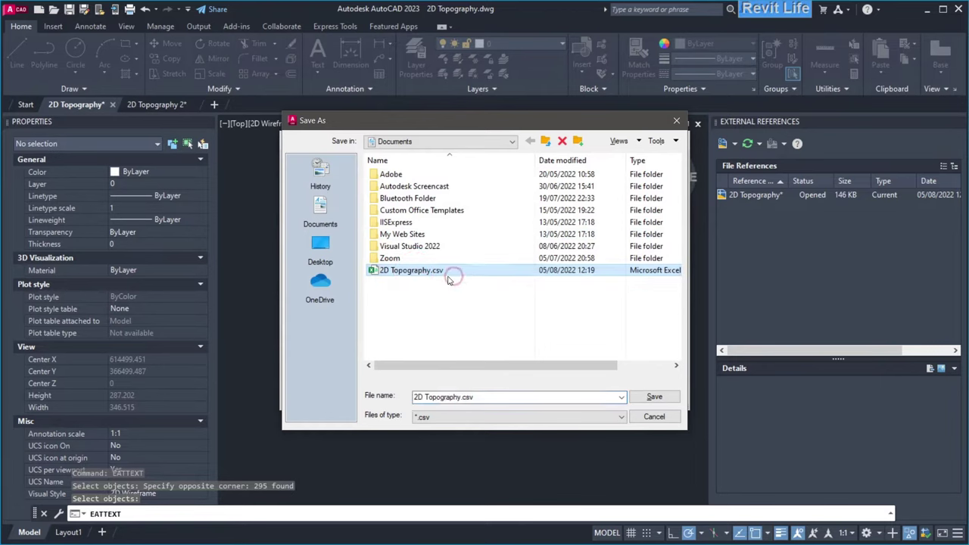
{"action": "left_click", "coordinate": [479, 422]}
{"action": "left_click", "coordinate": [525, 415]}
{"action": "left_click", "coordinate": [656, 397]}
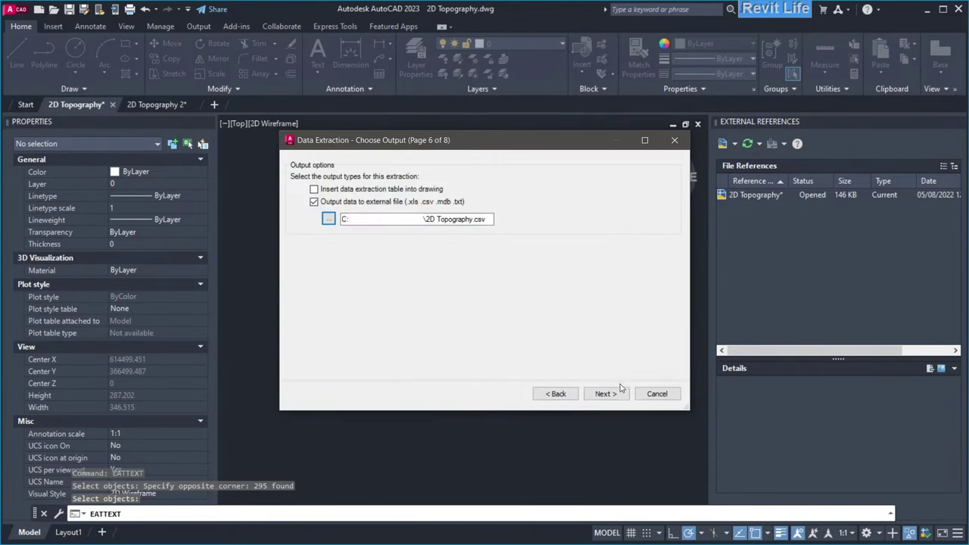
{"action": "left_click", "coordinate": [613, 394]}
{"action": "left_click", "coordinate": [608, 394]}
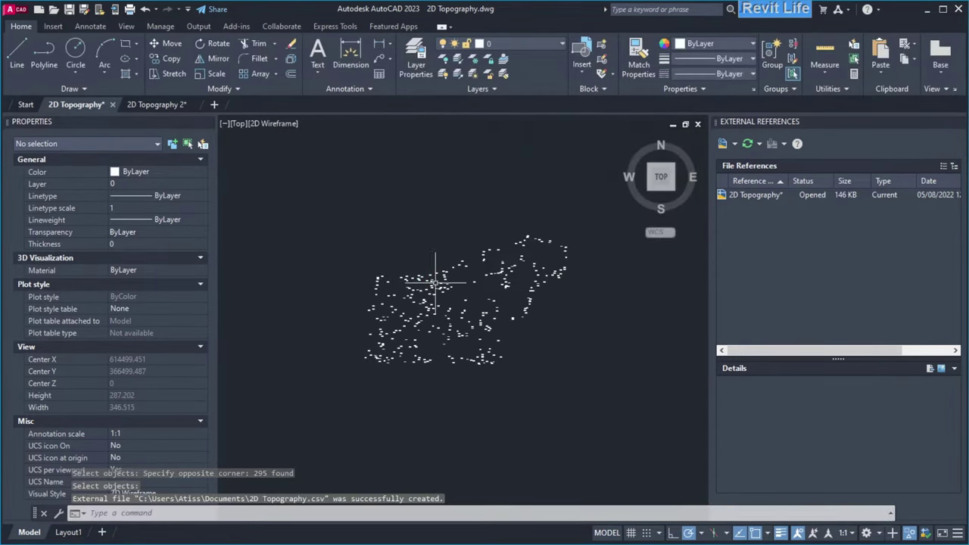
Step: End the object isolation to restore the full topography drawing, and save it
{"action": "middle_click_drag", "start_coordinate": [435, 306], "coordinate": [428, 311]}
{"action": "scroll", "coordinate": [359, 369], "scroll_direction": "up", "scroll_amount": 4}
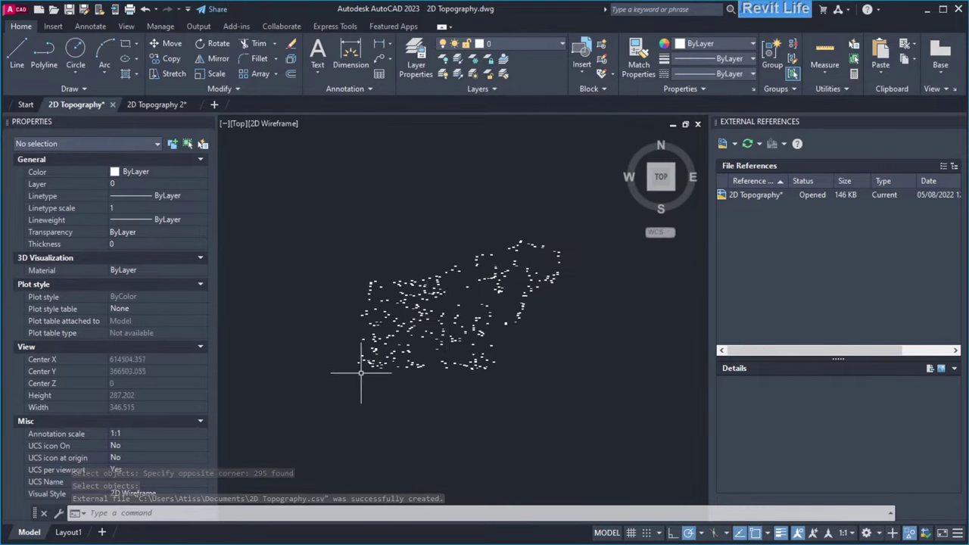
{"action": "left_click", "coordinate": [910, 534]}
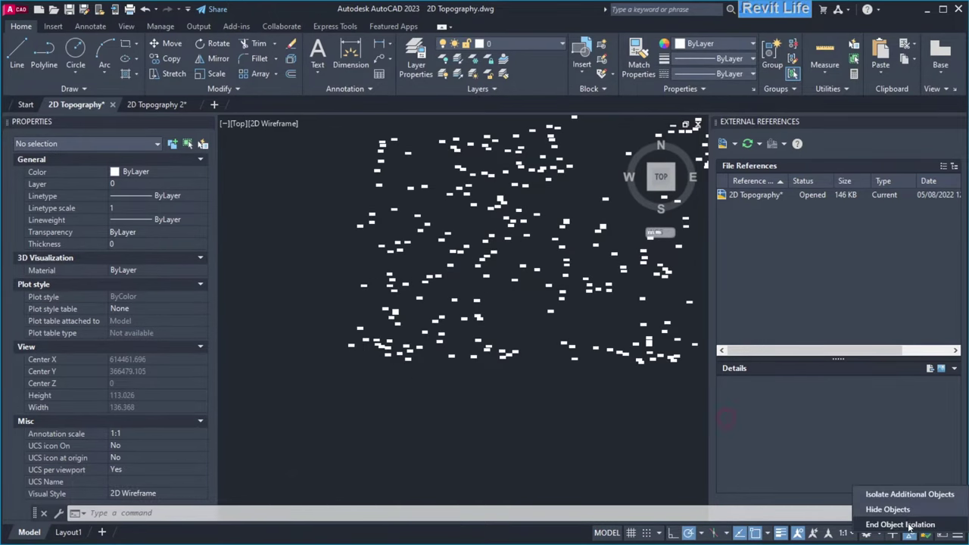
{"action": "left_click", "coordinate": [909, 524]}
{"action": "scroll", "coordinate": [424, 356], "scroll_direction": "up", "scroll_amount": 5}
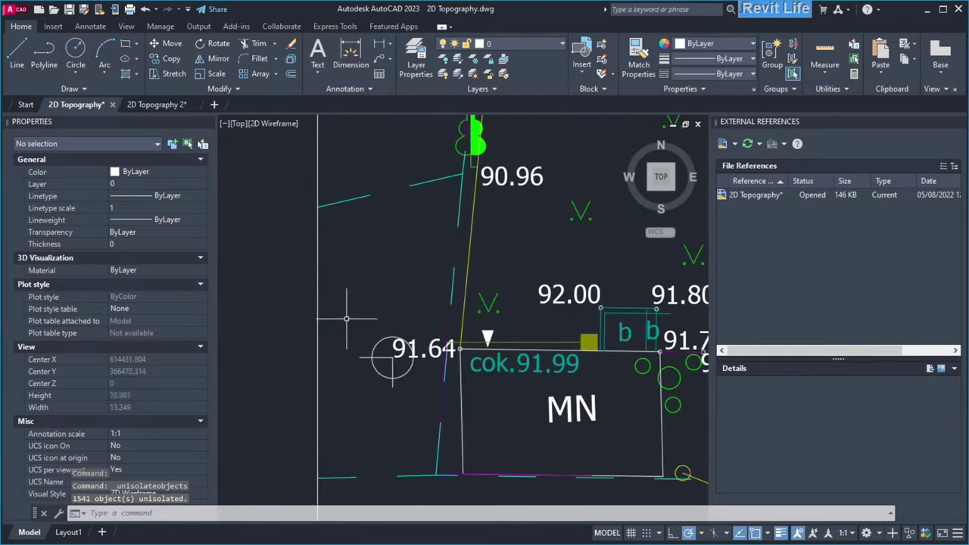
{"action": "left_click", "coordinate": [392, 357]}
{"action": "key", "text": "Escape"}
{"action": "scroll", "coordinate": [410, 375], "scroll_direction": "up", "scroll_amount": 2}
{"action": "key", "text": "ctrl+s"}
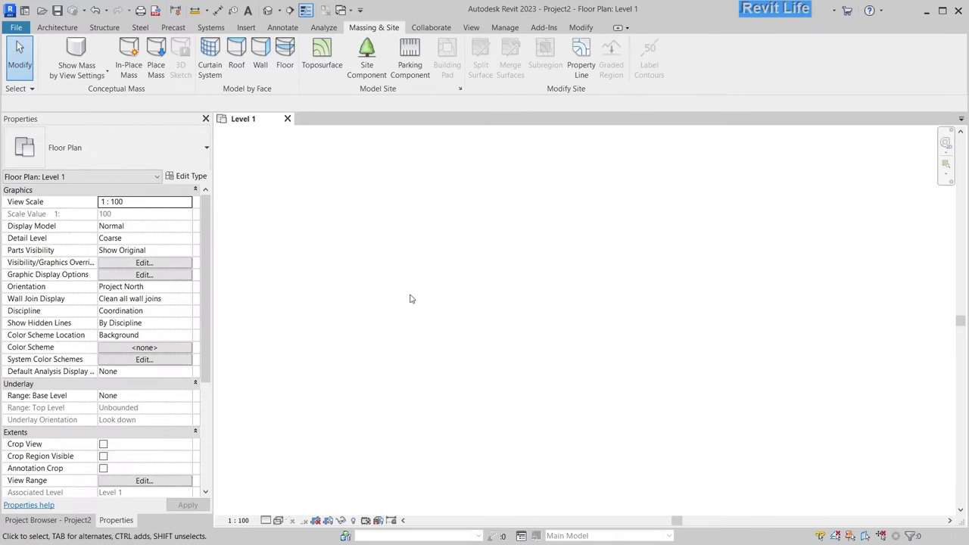
Step: Switch to Revit and link 2D Topography.dwg into the Level 1 floor plan with import units set to meter
{"action": "left_click", "coordinate": [248, 28]}
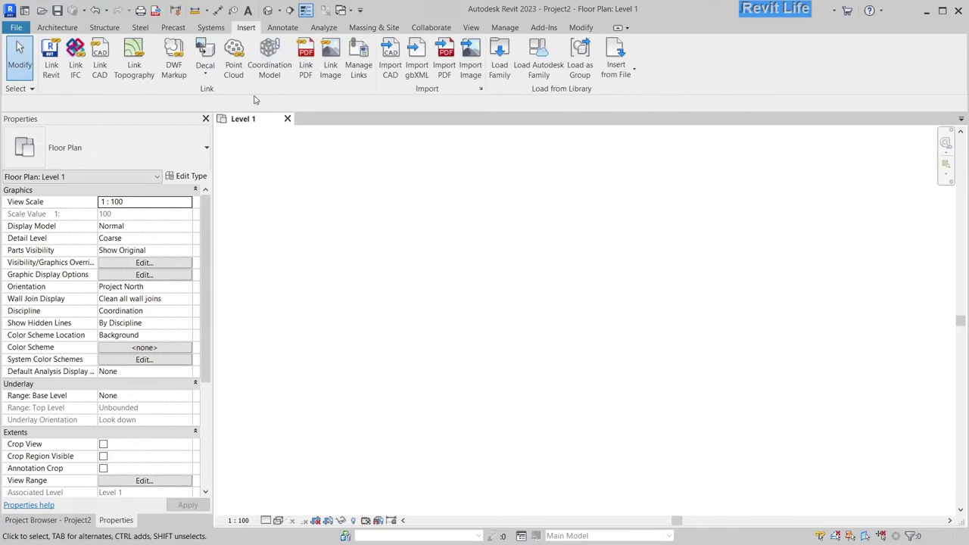
{"action": "left_click", "coordinate": [101, 73]}
{"action": "left_click", "coordinate": [381, 165]}
{"action": "left_click", "coordinate": [452, 419]}
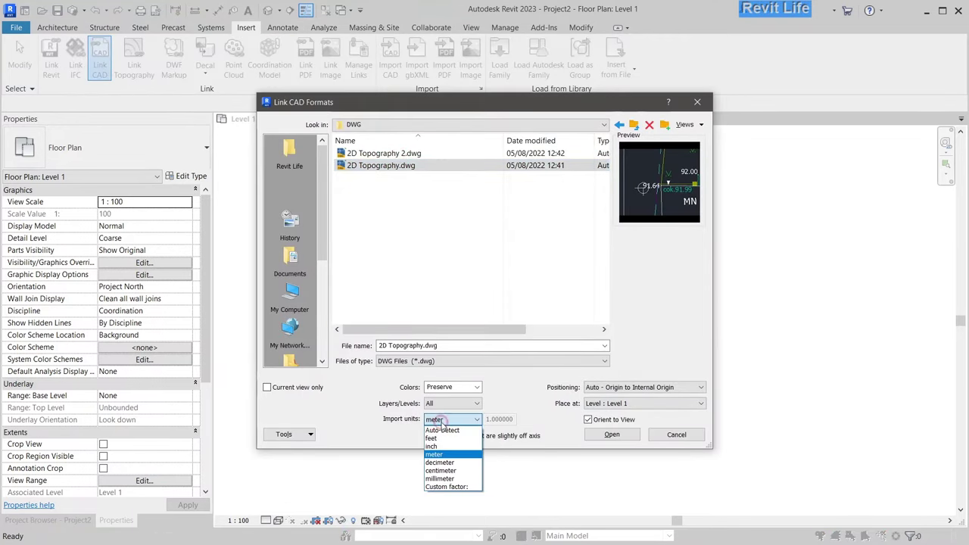
{"action": "left_click", "coordinate": [450, 449]}
{"action": "left_click", "coordinate": [612, 436]}
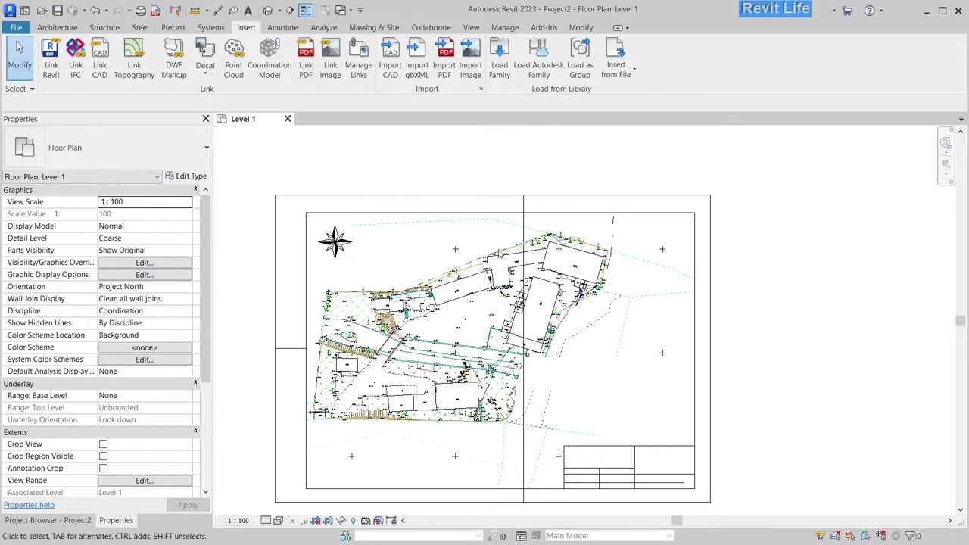
Step: Make the Site category's Project Base Point and Survey Point visible in the Level 1 floor plan
{"action": "key", "text": "v"}
{"action": "key", "text": "g"}
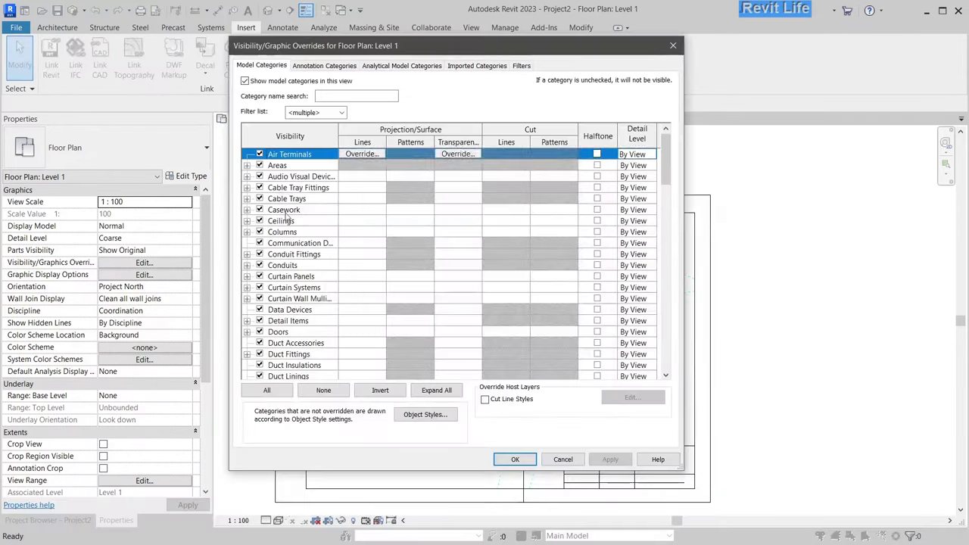
{"action": "key", "text": "s"}
{"action": "left_click", "coordinate": [247, 321]}
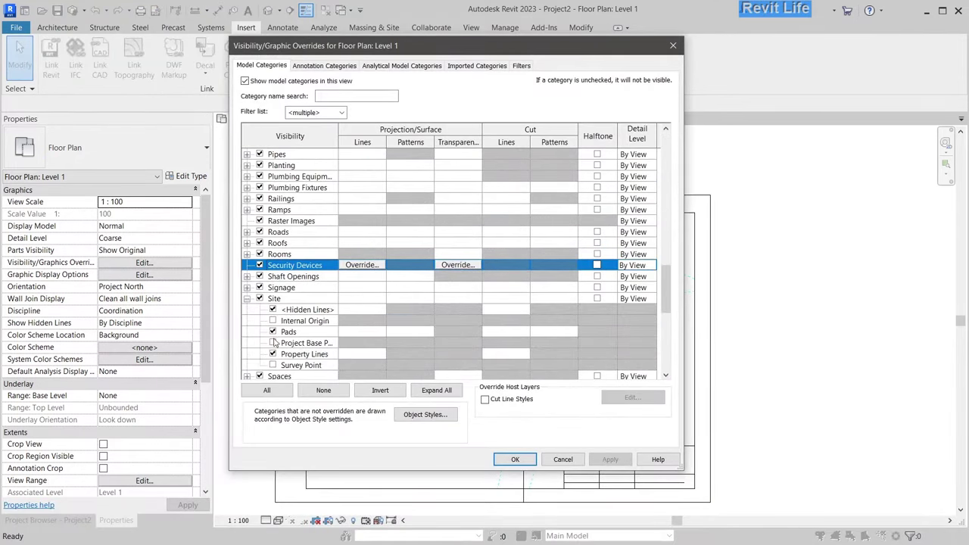
{"action": "left_click", "coordinate": [273, 343]}
{"action": "left_click", "coordinate": [273, 365]}
{"action": "left_click", "coordinate": [515, 459]}
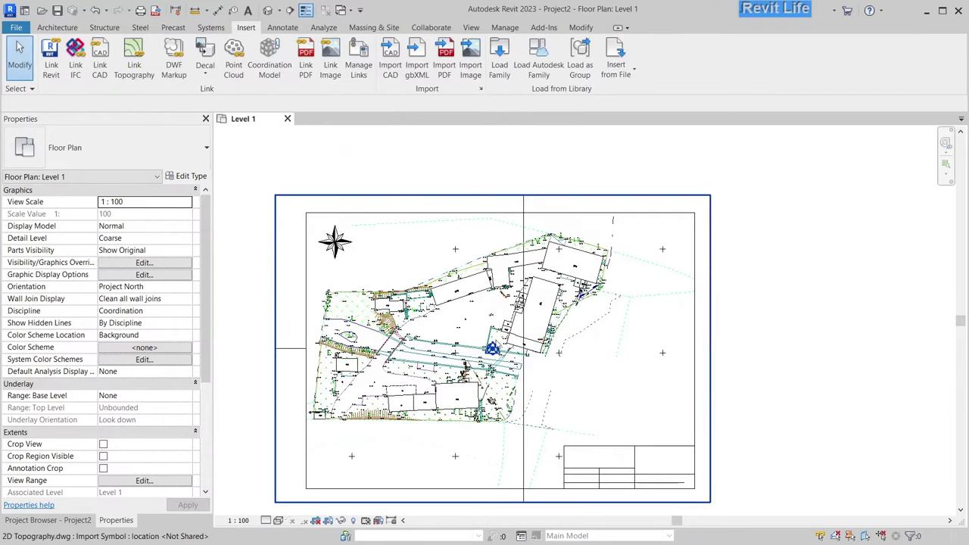
Step: Draw a horizontal section line just below the project base point in the Level 1 floor plan
{"action": "left_click", "coordinate": [290, 10]}
{"action": "scroll", "coordinate": [502, 348], "scroll_direction": "up", "scroll_amount": 6}
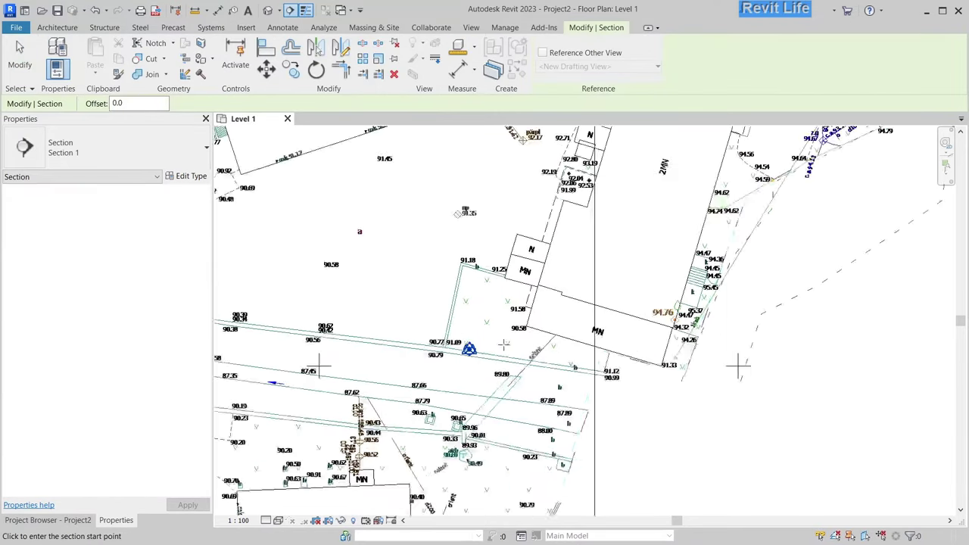
{"action": "left_click", "coordinate": [573, 358]}
{"action": "key", "text": "Escape"}
{"action": "left_click", "coordinate": [370, 364]}
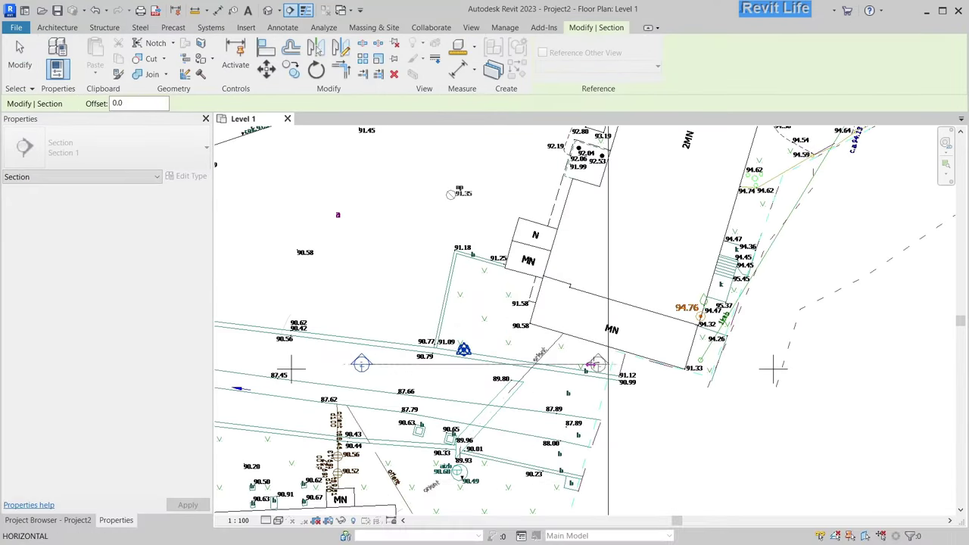
{"action": "left_click", "coordinate": [594, 364]}
{"action": "key", "text": "Escape"}
{"action": "key", "text": "Escape"}
{"action": "left_click", "coordinate": [362, 363]}
{"action": "key", "text": "Escape"}
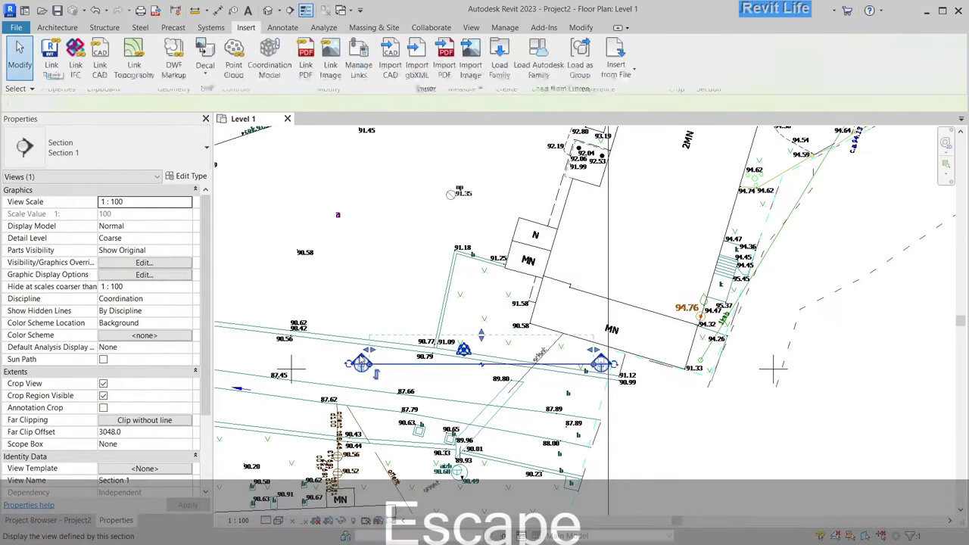
Step: Open the section's view, set its far clipping to No clip and turn off Crop View
{"action": "double_click", "coordinate": [362, 364]}
{"action": "left_click", "coordinate": [118, 420]}
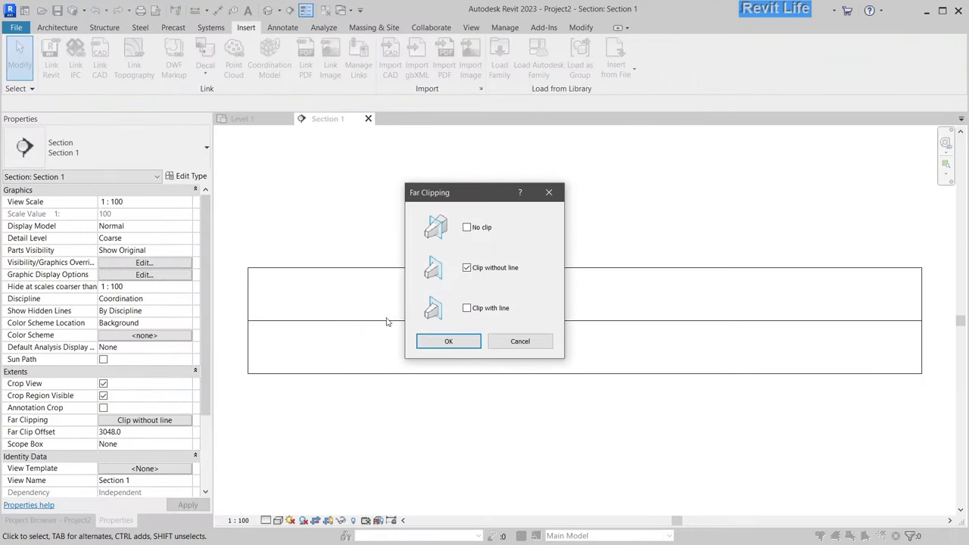
{"action": "left_click", "coordinate": [452, 342]}
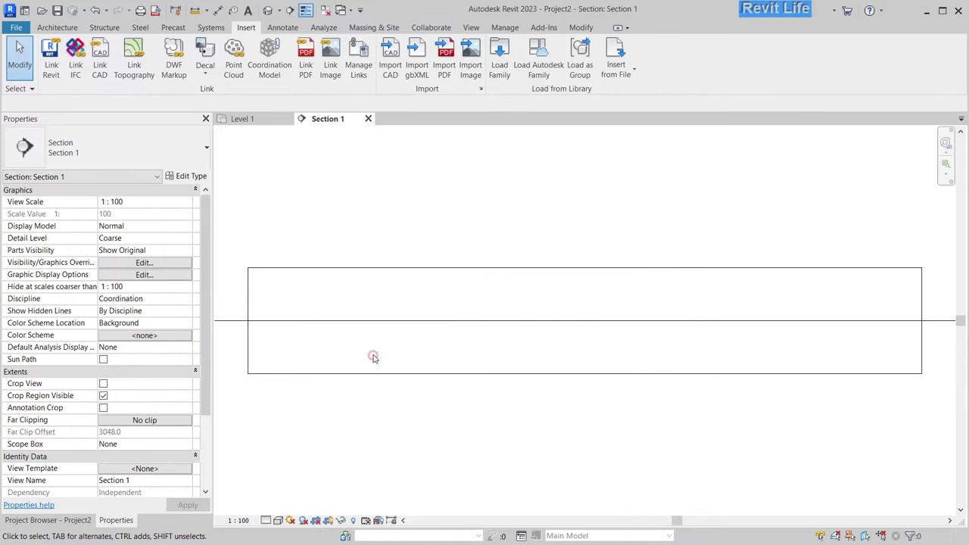
Step: Make the Site category's Project Base Point and Survey Point visible in Section 1
{"action": "key", "text": "v"}
{"action": "key", "text": "g"}
{"action": "key", "text": "s"}
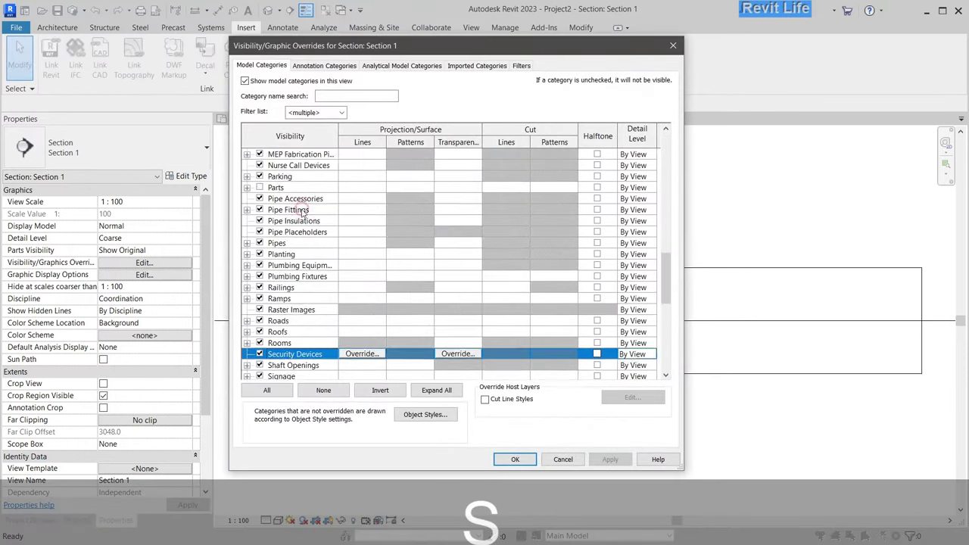
{"action": "left_click", "coordinate": [248, 322]}
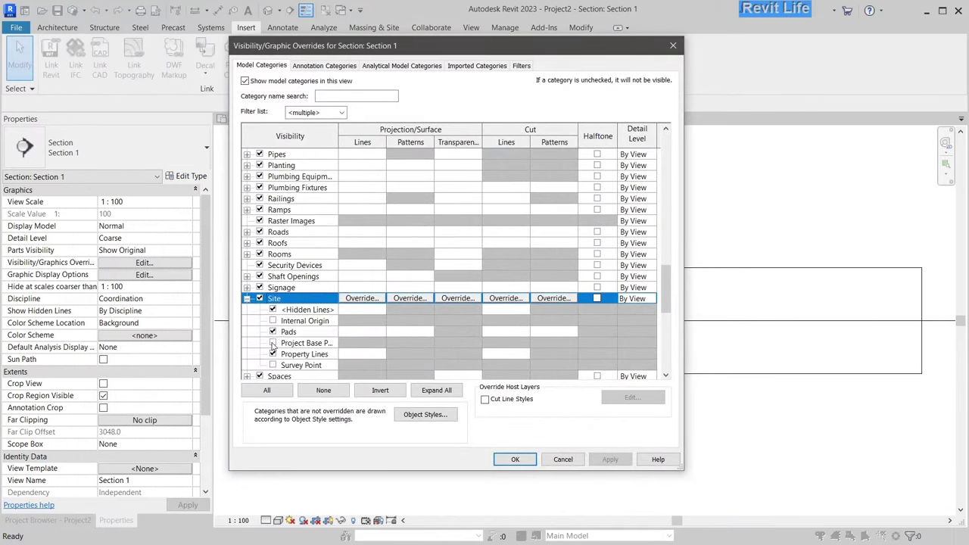
{"action": "left_click", "coordinate": [273, 343]}
{"action": "left_click", "coordinate": [273, 365]}
{"action": "left_click", "coordinate": [515, 459]}
{"action": "key", "text": "Escape"}
Step: Start a toposurface in the Level 1 floor plan and import the points file 2D Topography.csv from Documents
{"action": "left_click", "coordinate": [261, 119]}
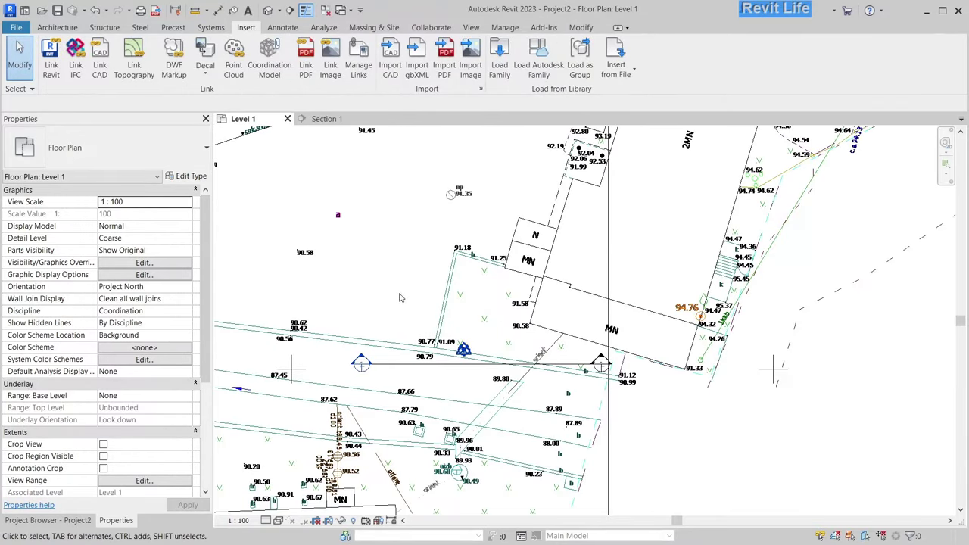
{"action": "scroll", "coordinate": [401, 297], "scroll_direction": "down", "scroll_amount": 3}
{"action": "left_click", "coordinate": [374, 27]}
{"action": "left_click", "coordinate": [314, 70]}
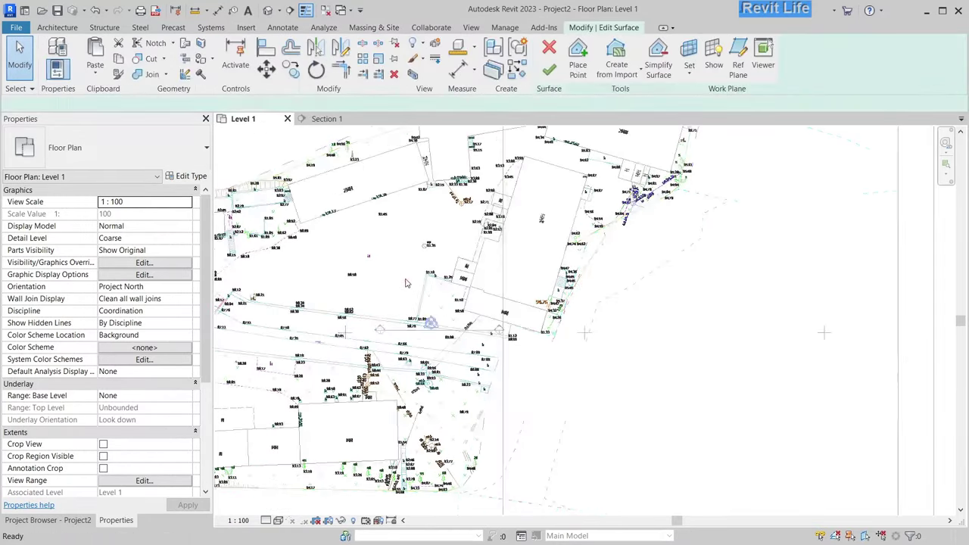
{"action": "left_click", "coordinate": [619, 59]}
{"action": "left_click", "coordinate": [621, 119]}
{"action": "left_click", "coordinate": [415, 256]}
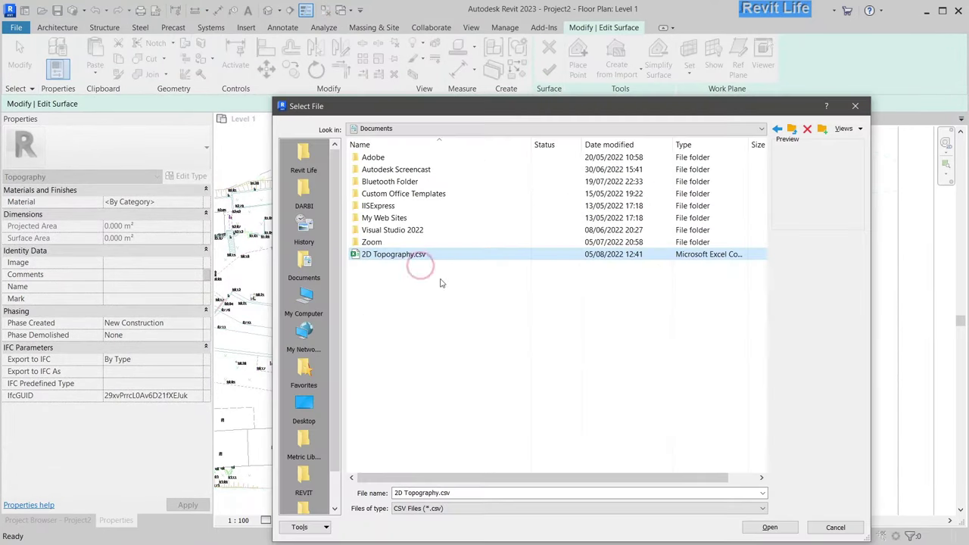
{"action": "left_click", "coordinate": [770, 528]}
Step: Set the points file's unit to Meters and finish the toposurface
{"action": "left_click", "coordinate": [443, 275]}
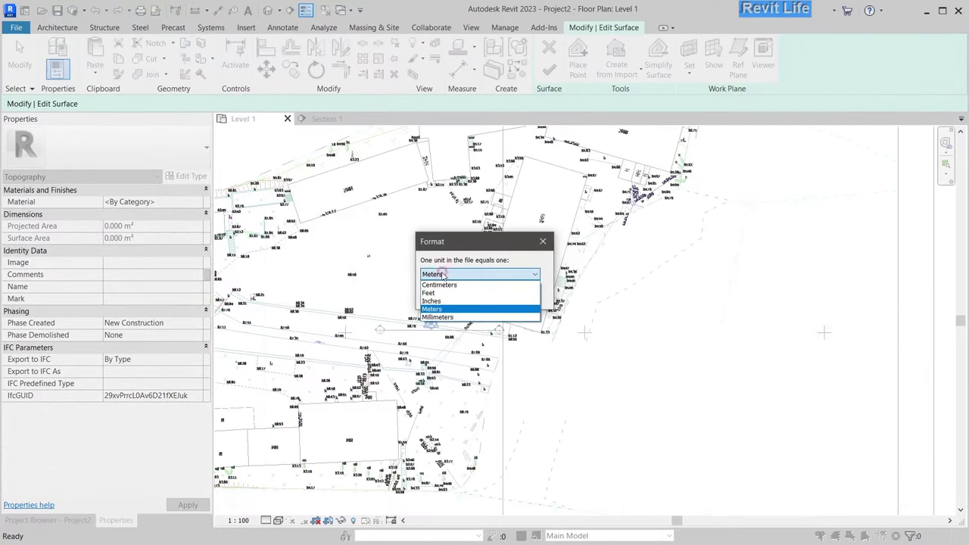
{"action": "left_click", "coordinate": [443, 310]}
{"action": "left_click", "coordinate": [451, 297]}
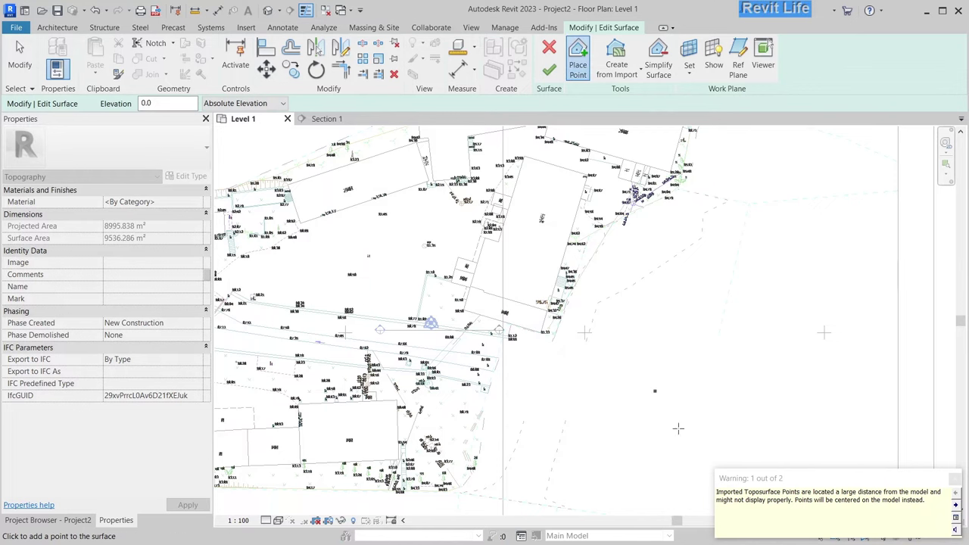
{"action": "left_click_drag", "start_coordinate": [795, 501], "coordinate": [807, 503]}
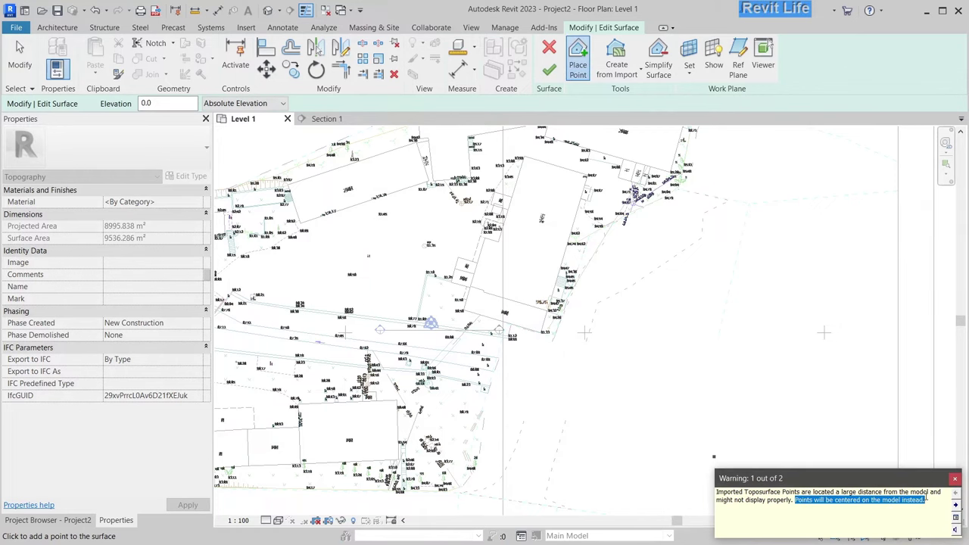
{"action": "left_click", "coordinate": [549, 68]}
{"action": "key", "text": "Escape"}
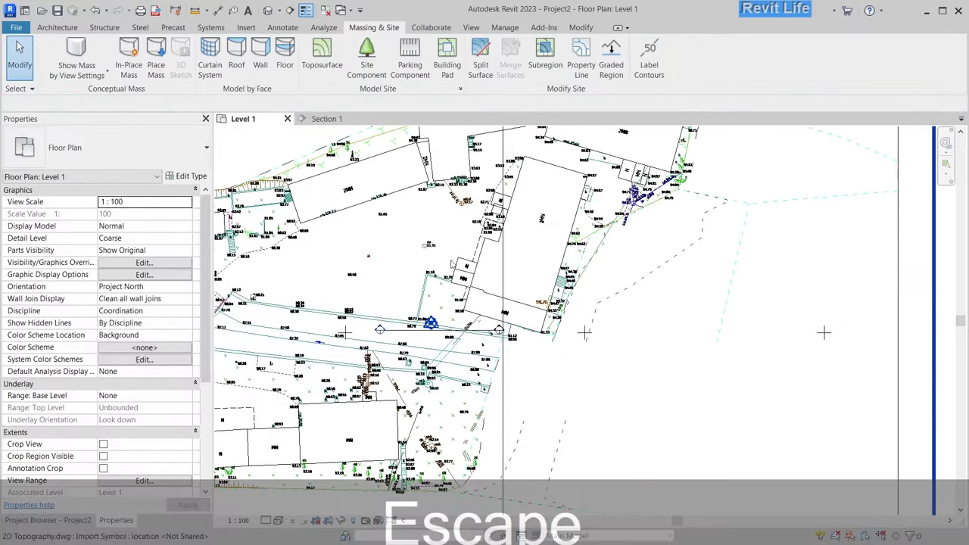
Step: Compare the toposurface's height in Section 1 and the 3D view with the elevation labels in the Level 1 floor plan
{"action": "left_click", "coordinate": [327, 119]}
{"action": "scroll", "coordinate": [454, 303], "scroll_direction": "down", "scroll_amount": 6}
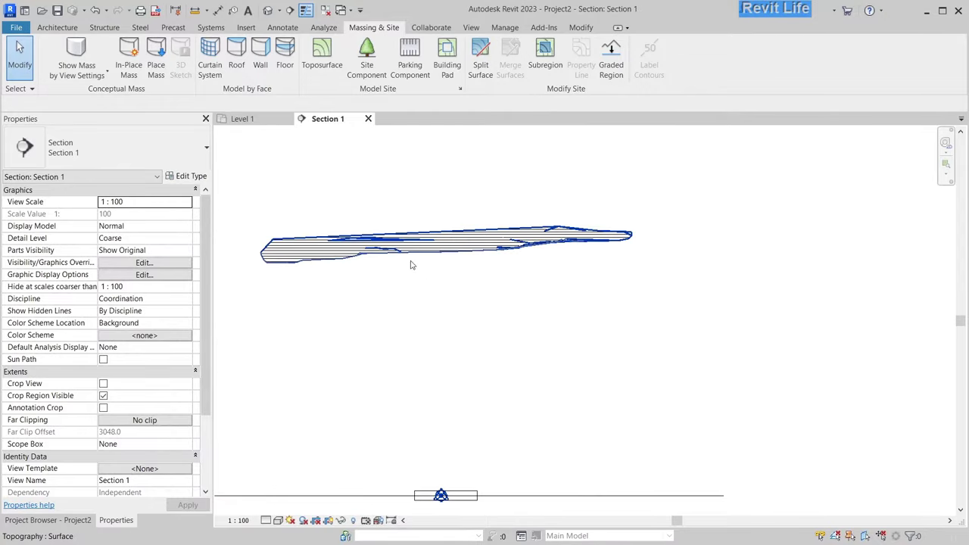
{"action": "left_click", "coordinate": [267, 10]}
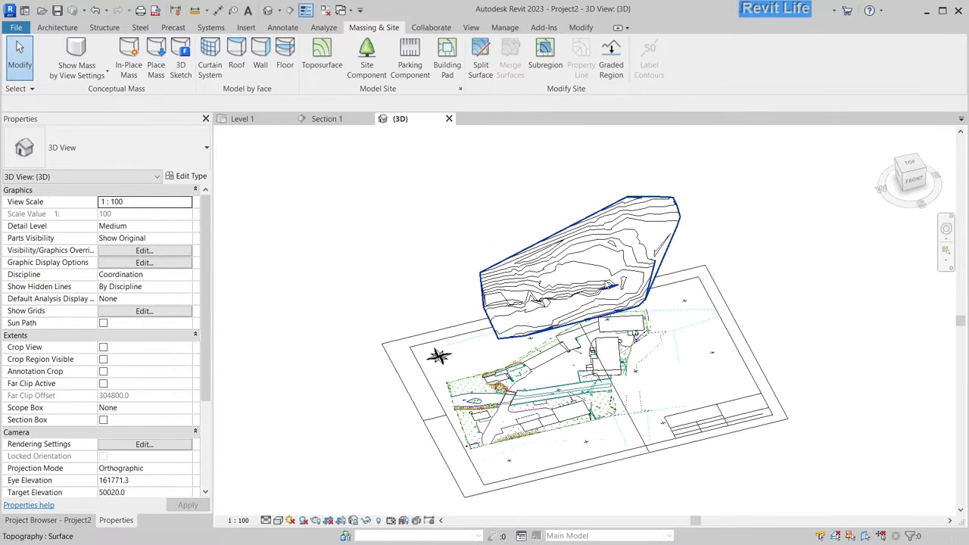
{"action": "middle_click_drag", "start_coordinate": [418, 303], "coordinate": [545, 360], "text": "shift"}
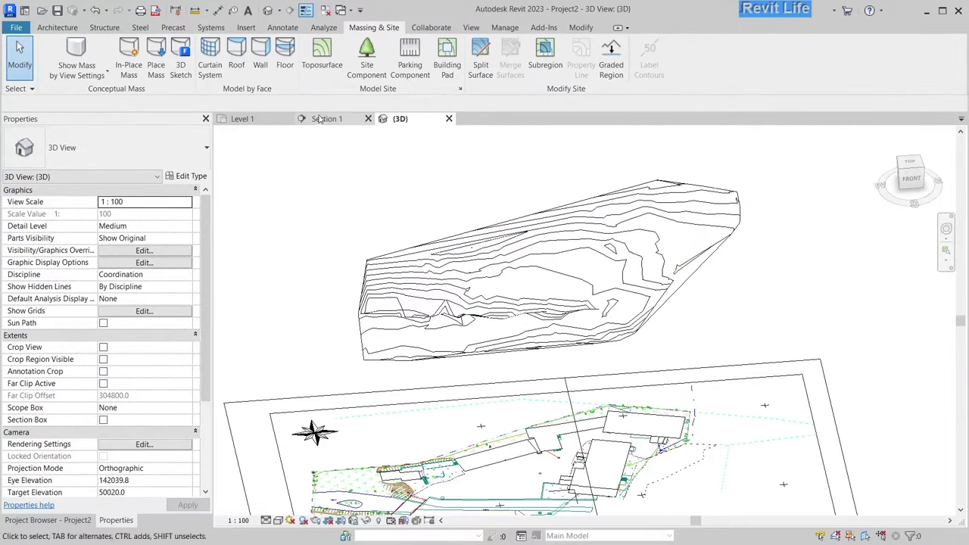
{"action": "left_click", "coordinate": [324, 119]}
{"action": "double_click", "coordinate": [450, 494]}
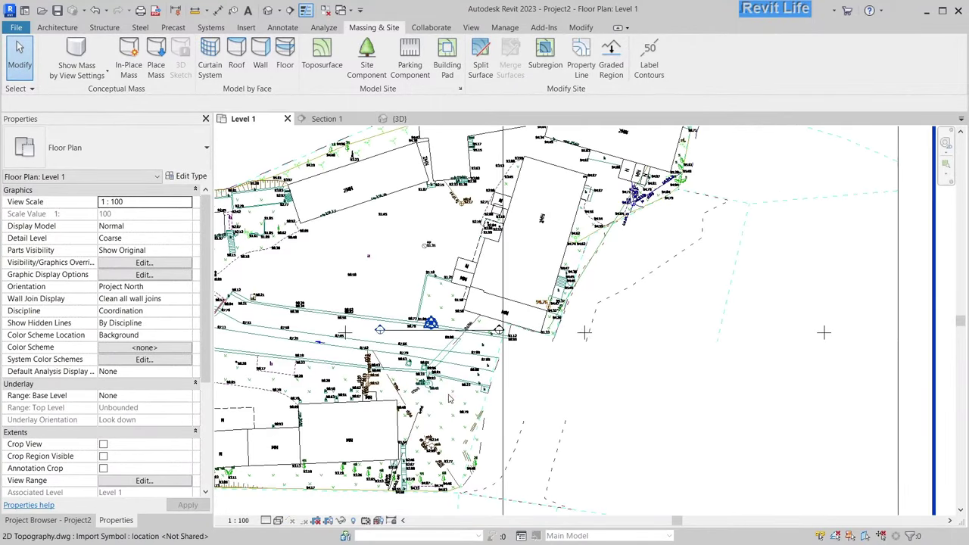
{"action": "scroll", "coordinate": [374, 260], "scroll_direction": "up", "scroll_amount": 5}
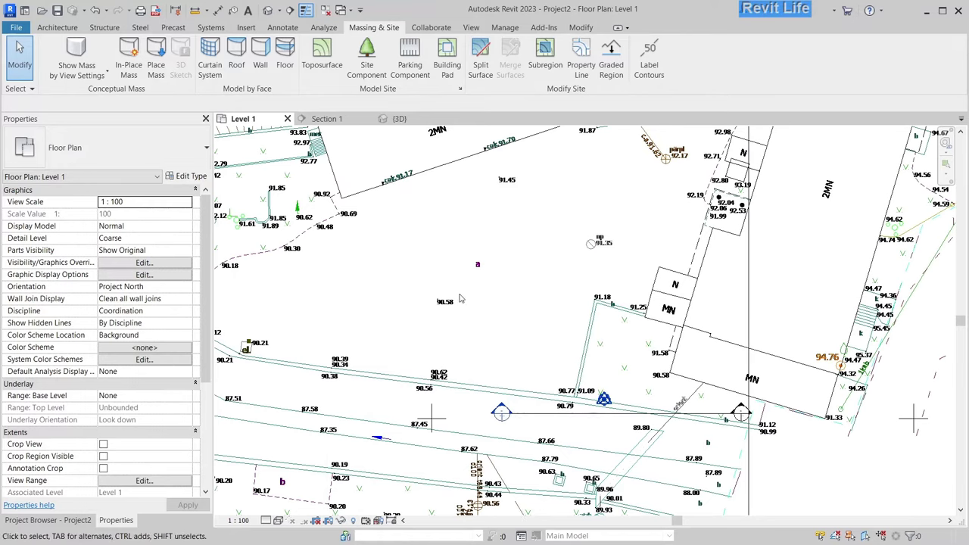
{"action": "scroll", "coordinate": [460, 299], "scroll_direction": "up", "scroll_amount": 3}
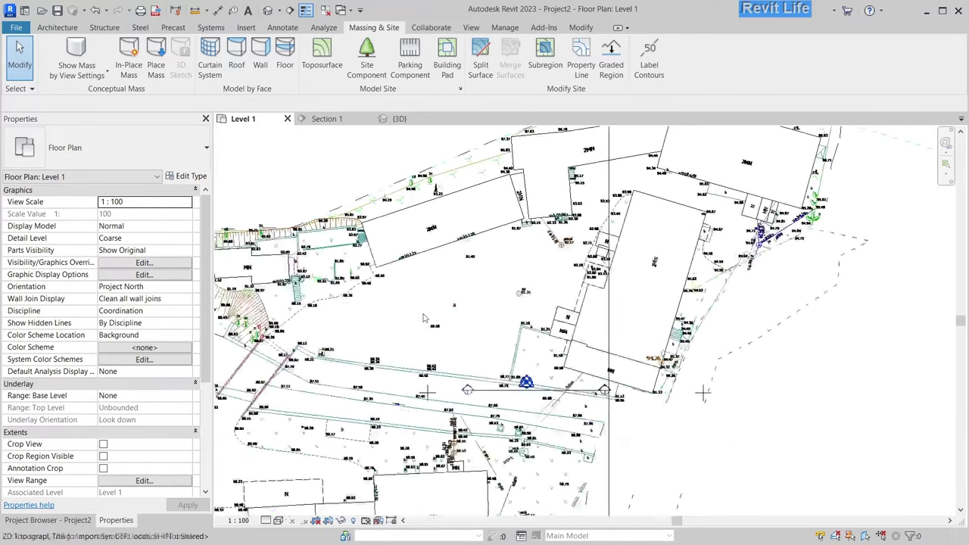
{"action": "scroll", "coordinate": [424, 325], "scroll_direction": "down", "scroll_amount": 2}
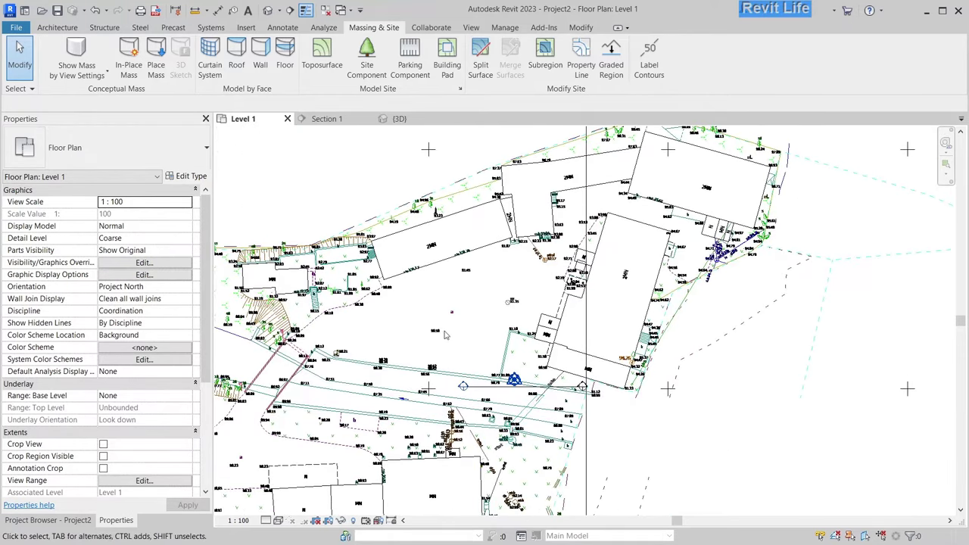
{"action": "scroll", "coordinate": [445, 338], "scroll_direction": "up", "scroll_amount": 3}
Step: In Section 1, unclip the survey point, move it 90580 mm straight up and check its position against the toposurface
{"action": "double_click", "coordinate": [509, 494]}
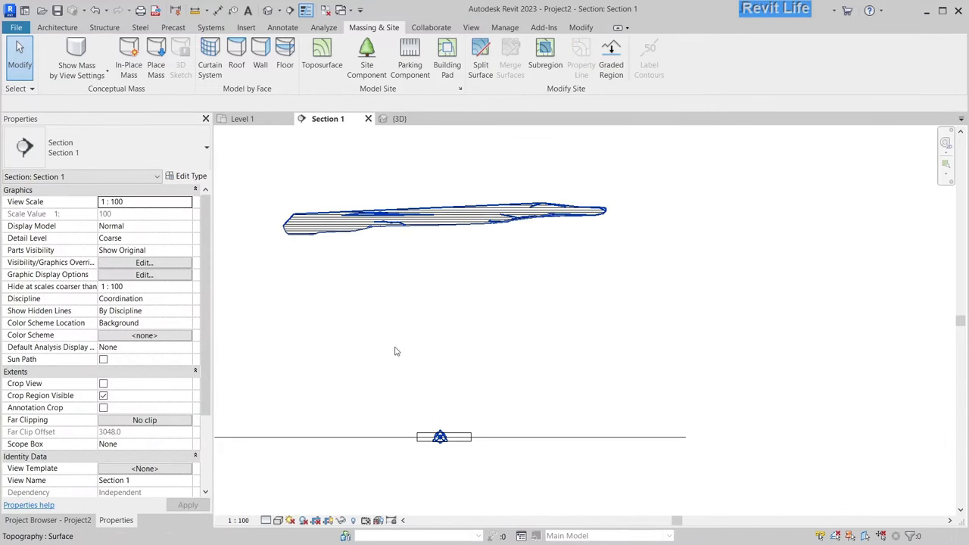
{"action": "key", "text": "Tab"}
{"action": "key", "text": "Escape"}
{"action": "key", "text": "Tab"}
{"action": "left_click", "coordinate": [438, 437]}
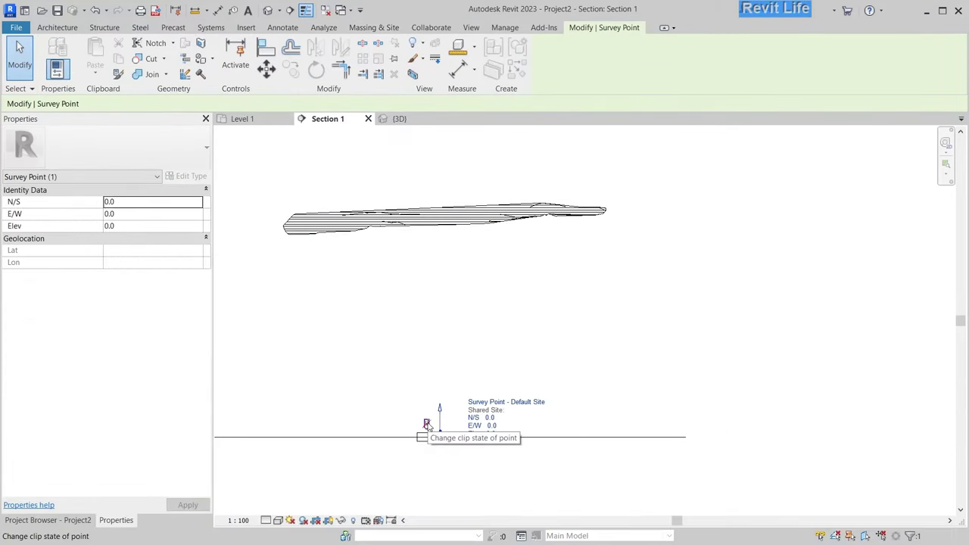
{"action": "key", "text": "m"}
{"action": "key", "text": "v"}
{"action": "left_click", "coordinate": [435, 402]}
{"action": "type", "text": "90580"}
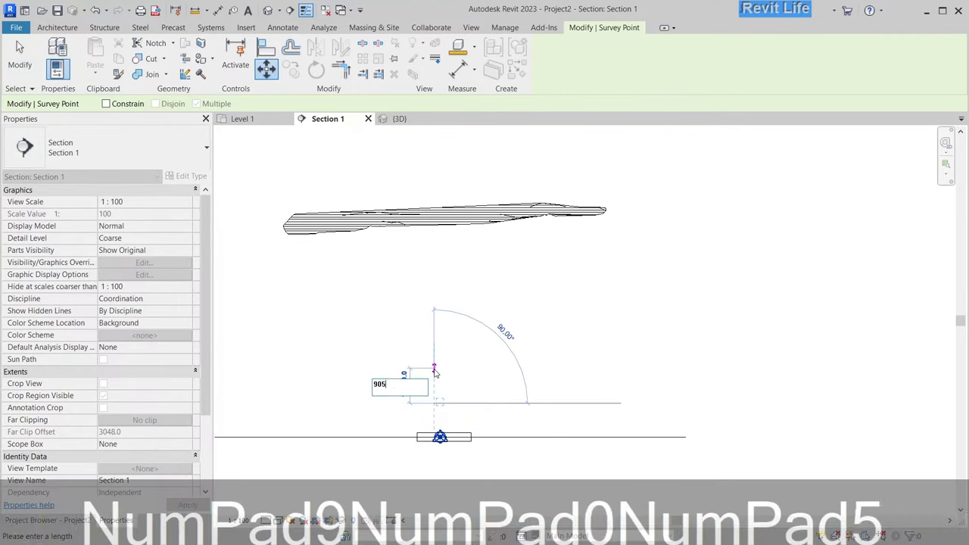
{"action": "key", "text": "Return"}
{"action": "key", "text": "Escape"}
{"action": "left_click", "coordinate": [440, 225]}
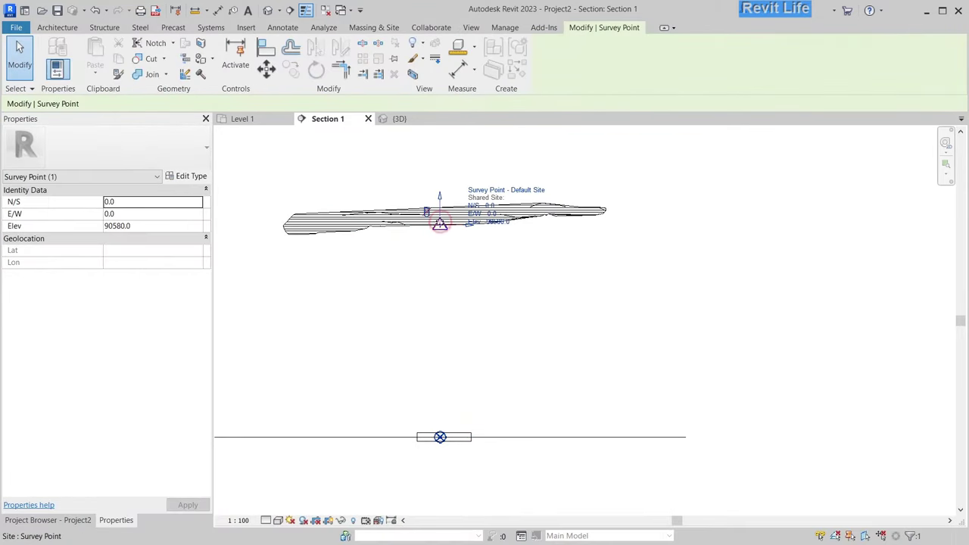
{"action": "scroll", "coordinate": [498, 224], "scroll_direction": "up", "scroll_amount": 5}
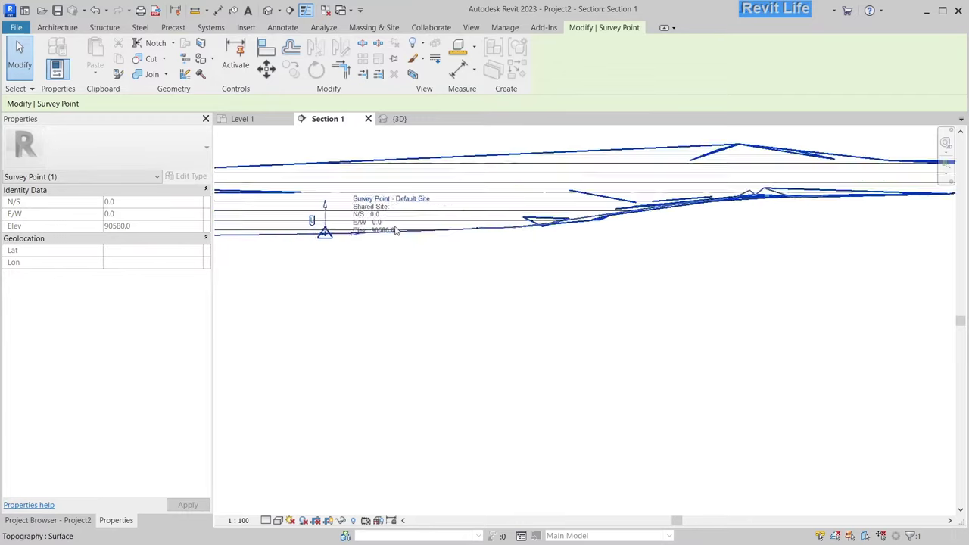
{"action": "scroll", "coordinate": [359, 240], "scroll_direction": "down", "scroll_amount": 5}
{"action": "middle_click_drag", "start_coordinate": [386, 255], "coordinate": [447, 244]}
{"action": "key", "text": "Escape"}
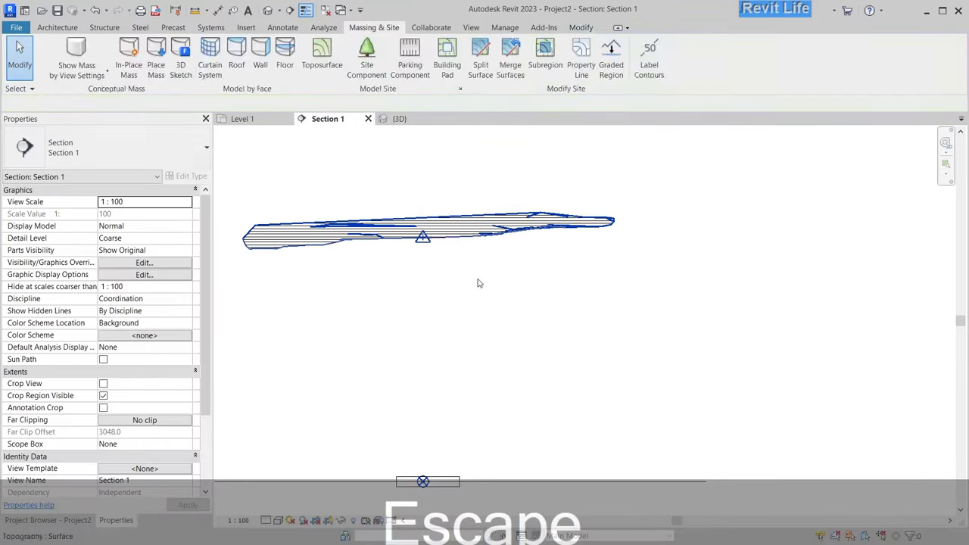
Step: Move the toposurface together with the survey point 90580 mm straight down in Section 1
{"action": "left_click_drag", "start_coordinate": [478, 283], "coordinate": [400, 210]}
{"action": "key", "text": "m"}
{"action": "key", "text": "v"}
{"action": "left_click", "coordinate": [404, 169]}
{"action": "type", "text": "90580"}
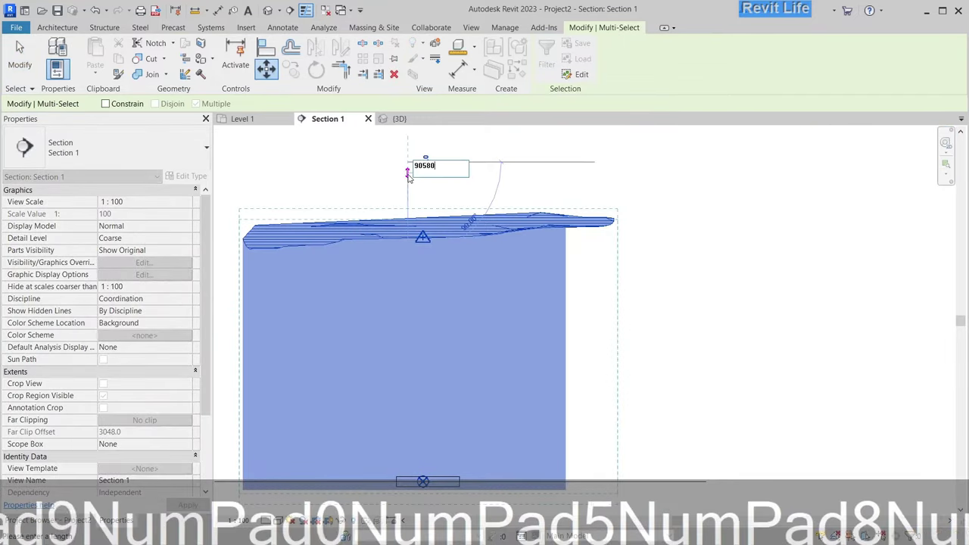
{"action": "key", "text": "Return"}
{"action": "key", "text": "Escape"}
Step: Set the Level 1 floor plan's view range to a top offset and cut plane offset of 10000
{"action": "left_click", "coordinate": [243, 119]}
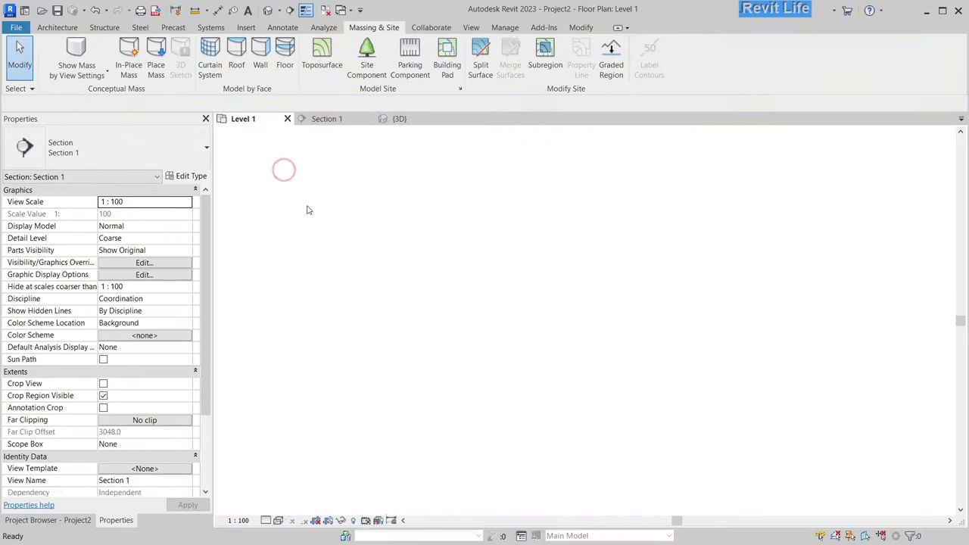
{"action": "scroll", "coordinate": [425, 371], "scroll_direction": "down", "scroll_amount": 3}
{"action": "middle_click_drag", "start_coordinate": [425, 371], "coordinate": [441, 351]}
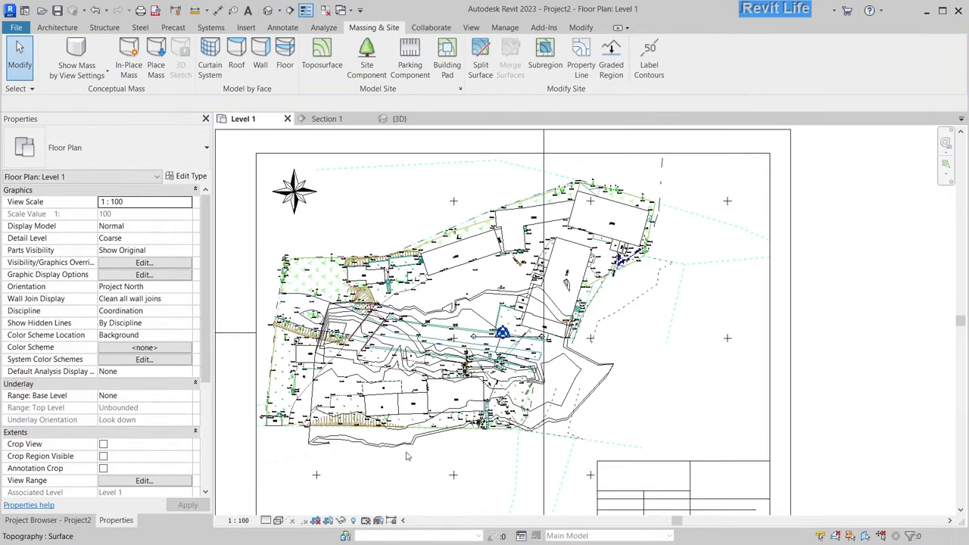
{"action": "left_click", "coordinate": [404, 448]}
{"action": "key", "text": "Escape"}
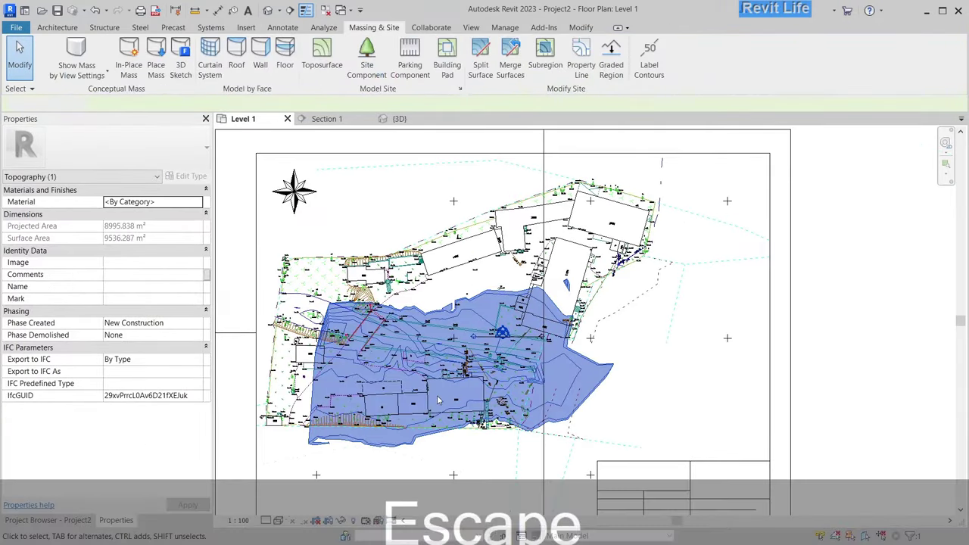
{"action": "key", "text": "v"}
{"action": "key", "text": "r"}
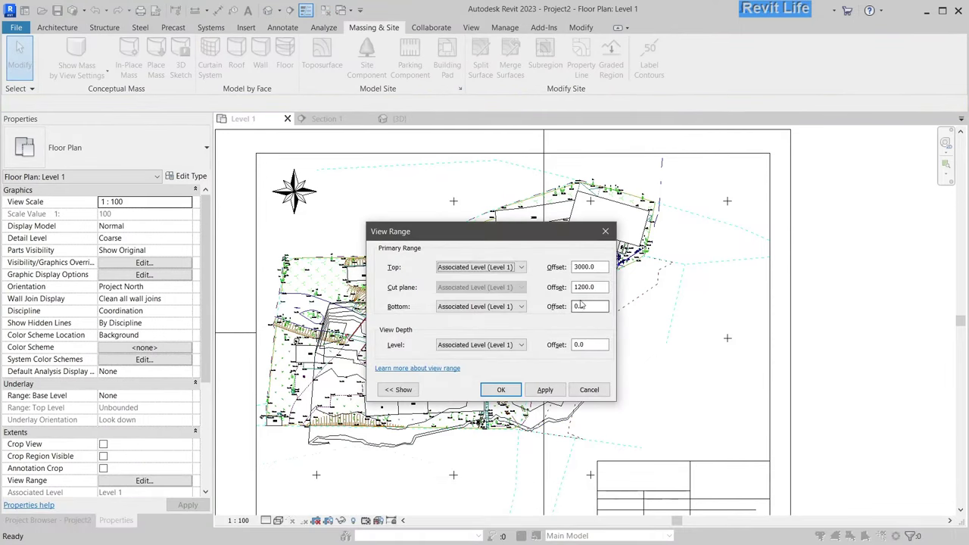
{"action": "type", "text": "10000"}
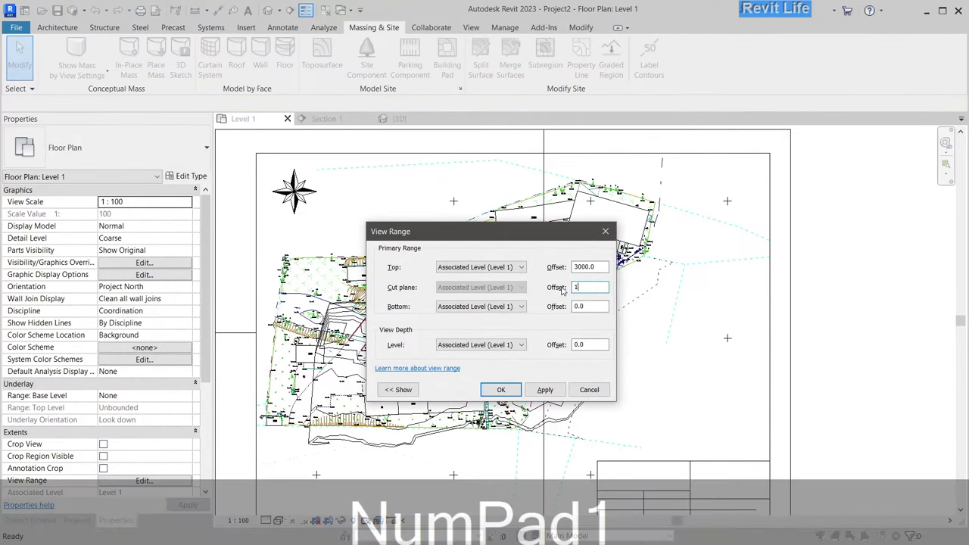
{"action": "type", "text": "10000"}
{"action": "left_click", "coordinate": [509, 390]}
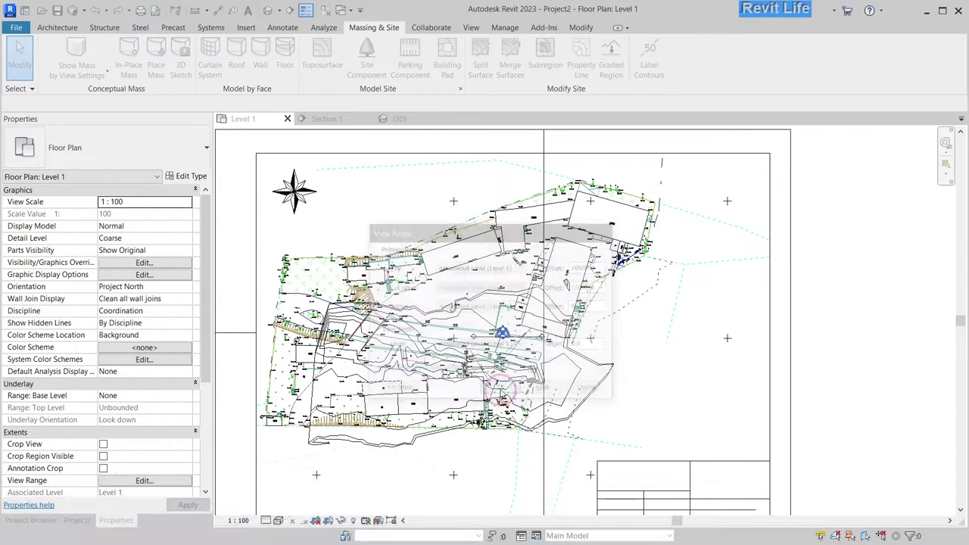
{"action": "left_click", "coordinate": [412, 448]}
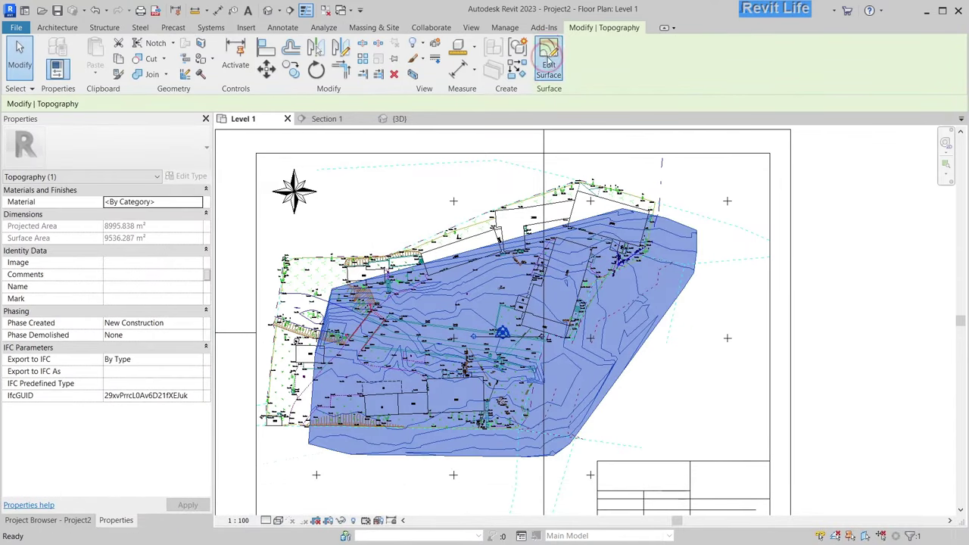
{"action": "left_click", "coordinate": [549, 64]}
{"action": "scroll", "coordinate": [473, 371], "scroll_direction": "up", "scroll_amount": 4}
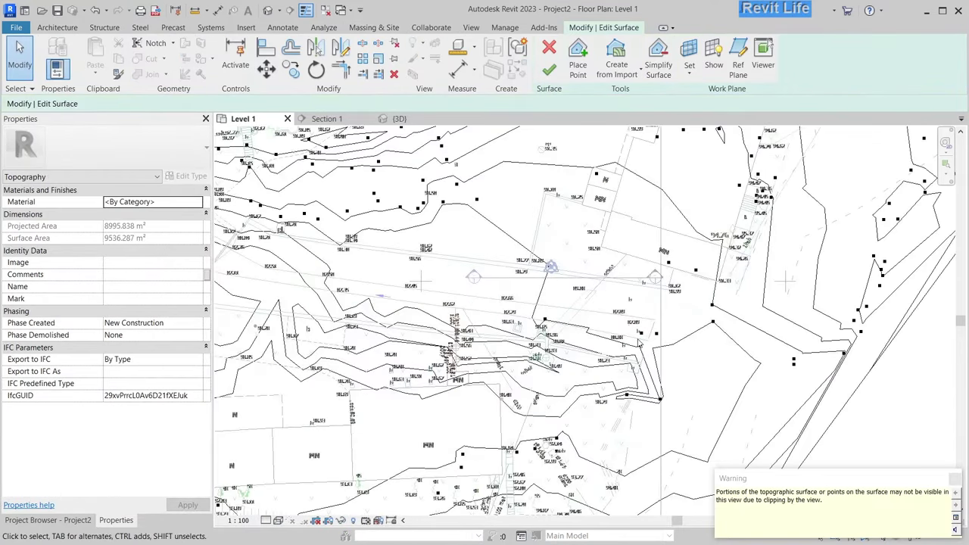
{"action": "scroll", "coordinate": [639, 343], "scroll_direction": "up", "scroll_amount": 3}
{"action": "scroll", "coordinate": [344, 305], "scroll_direction": "up", "scroll_amount": 2}
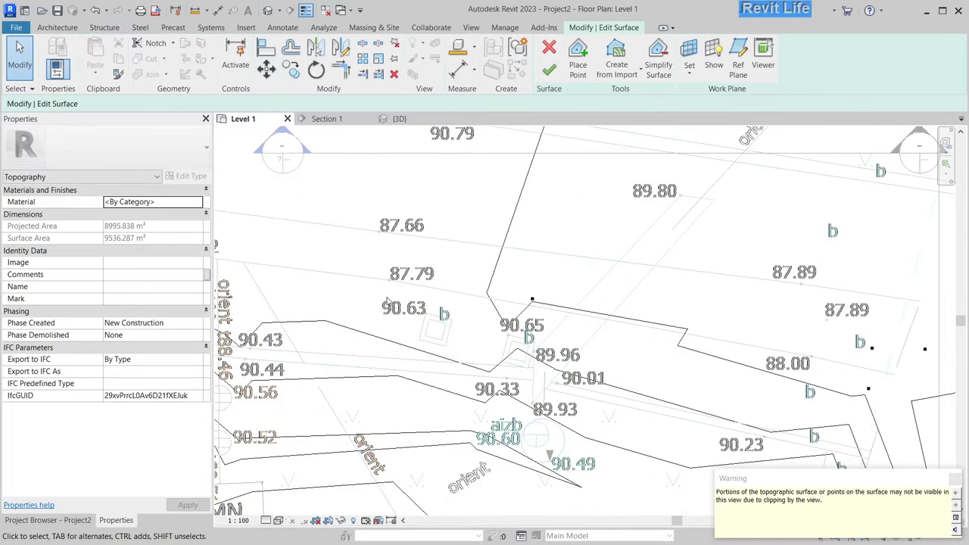
{"action": "key", "text": "Escape"}
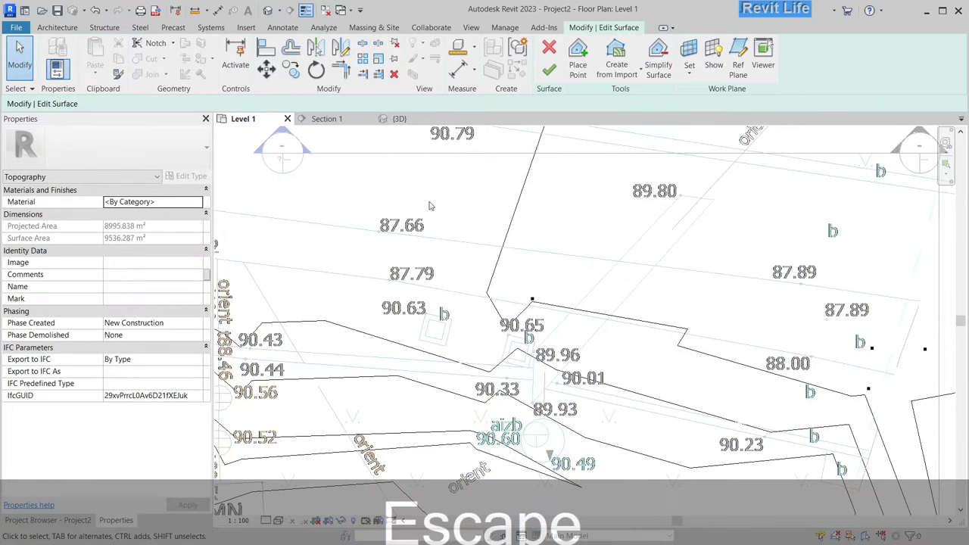
{"action": "left_click", "coordinate": [549, 51]}
{"action": "scroll", "coordinate": [494, 352], "scroll_direction": "down", "scroll_amount": 8}
{"action": "key", "text": "Escape"}
Step: Set both the bottom and the view depth level of the Level 1 view range to Unlimited
{"action": "key", "text": "v"}
{"action": "key", "text": "r"}
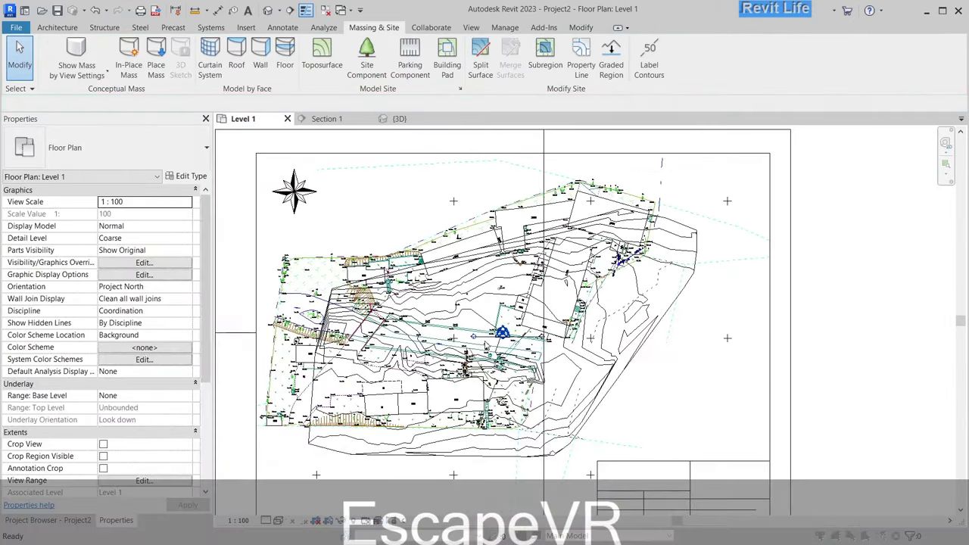
{"action": "left_click", "coordinate": [485, 345]}
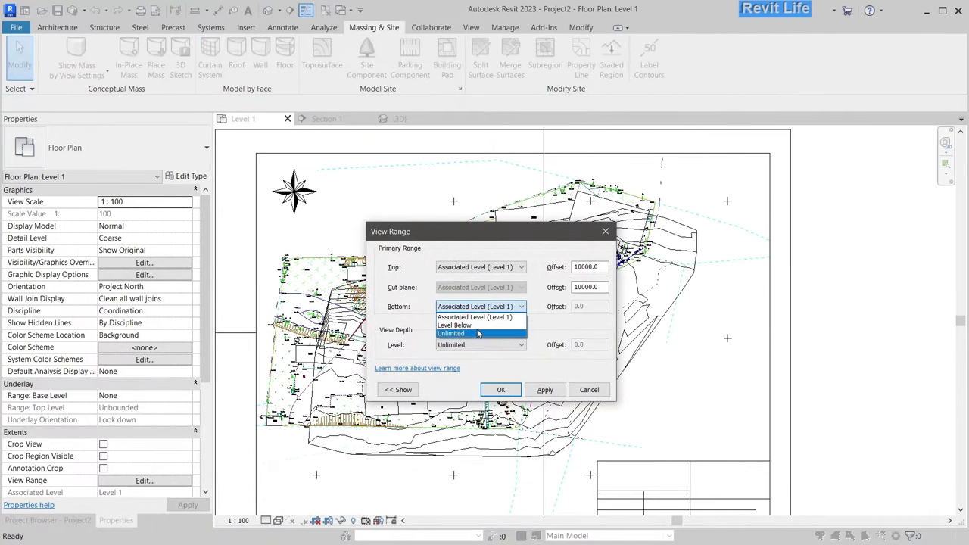
{"action": "left_click", "coordinate": [499, 390]}
Step: Open the toposurface for point editing in the Level 1 floor plan and check its points against the drawing's elevation labels
{"action": "left_click", "coordinate": [486, 457]}
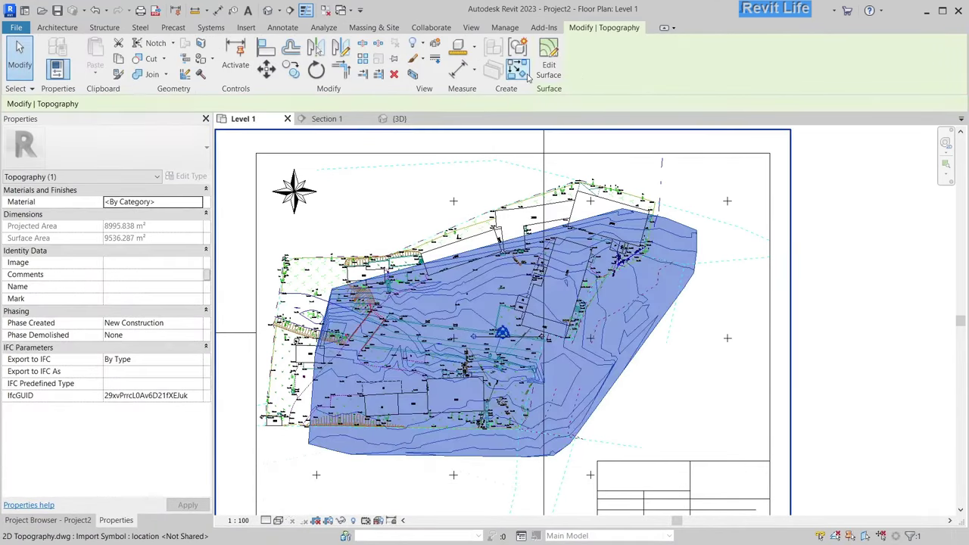
{"action": "left_click", "coordinate": [549, 59]}
{"action": "scroll", "coordinate": [556, 331], "scroll_direction": "up", "scroll_amount": 1}
{"action": "scroll", "coordinate": [615, 283], "scroll_direction": "up", "scroll_amount": 5}
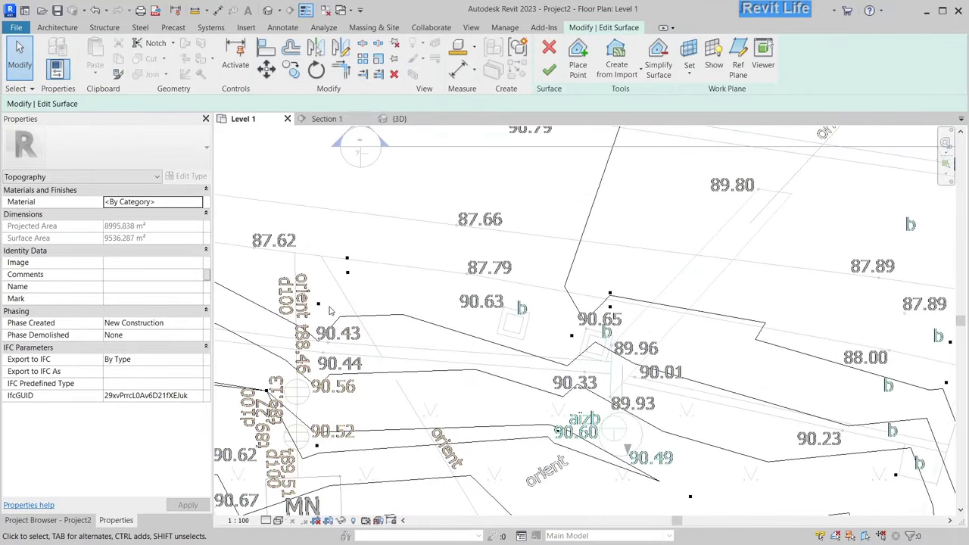
{"action": "scroll", "coordinate": [329, 311], "scroll_direction": "down", "scroll_amount": 10}
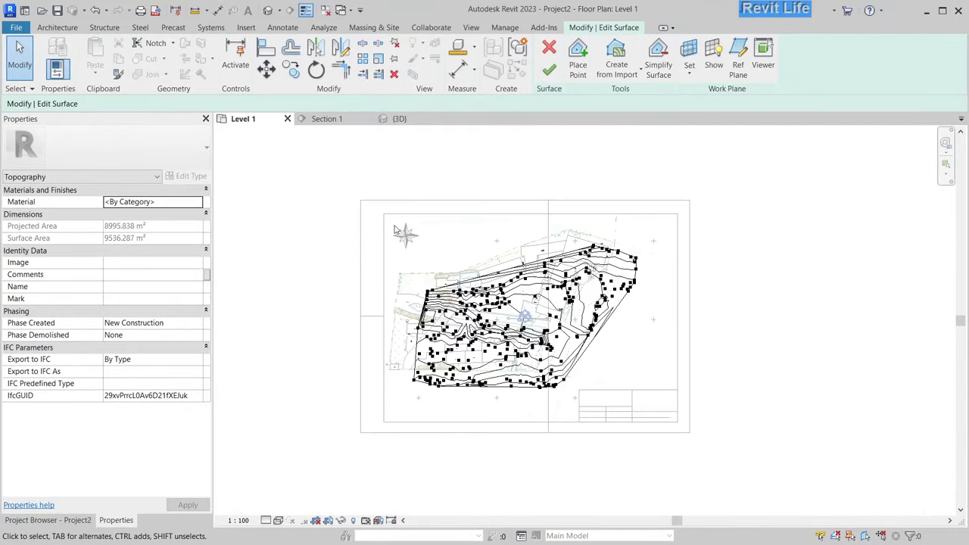
Step: Move all surface points together so the lower-left corner point lands on the drawing's circle at the 91.64 label
{"action": "left_click_drag", "start_coordinate": [498, 322], "coordinate": [696, 444]}
{"action": "key", "text": "m"}
{"action": "key", "text": "v"}
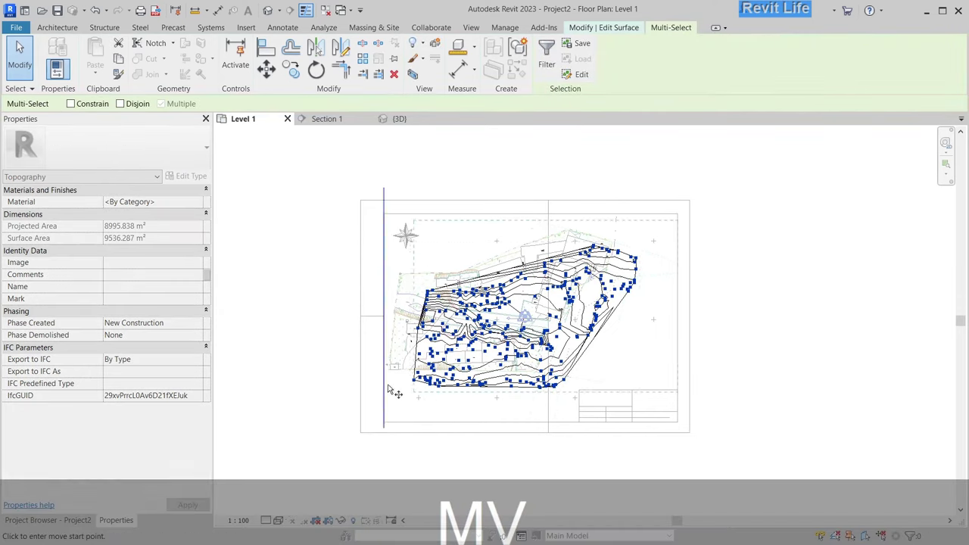
{"action": "scroll", "coordinate": [388, 386], "scroll_direction": "up", "scroll_amount": 2}
{"action": "scroll", "coordinate": [419, 381], "scroll_direction": "up", "scroll_amount": 2}
{"action": "scroll", "coordinate": [399, 322], "scroll_direction": "up", "scroll_amount": 6}
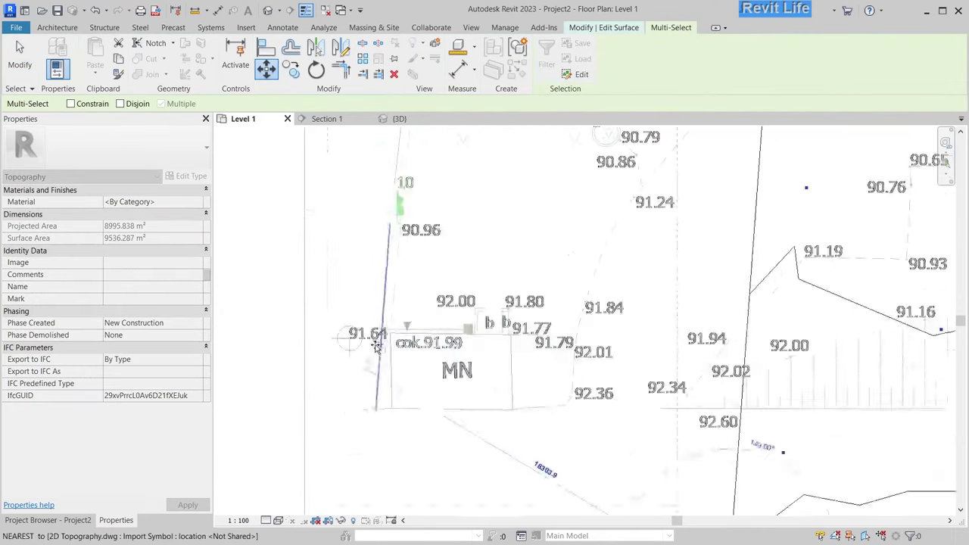
{"action": "left_click", "coordinate": [328, 340]}
{"action": "scroll", "coordinate": [329, 340], "scroll_direction": "up", "scroll_amount": 3}
{"action": "left_click", "coordinate": [362, 253]}
{"action": "scroll", "coordinate": [361, 254], "scroll_direction": "down", "scroll_amount": 8}
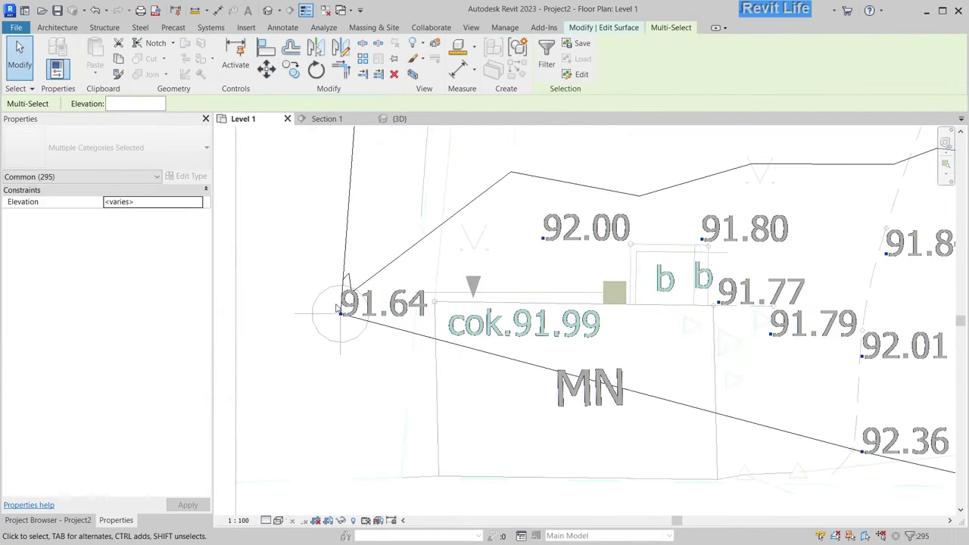
{"action": "key", "text": "Escape"}
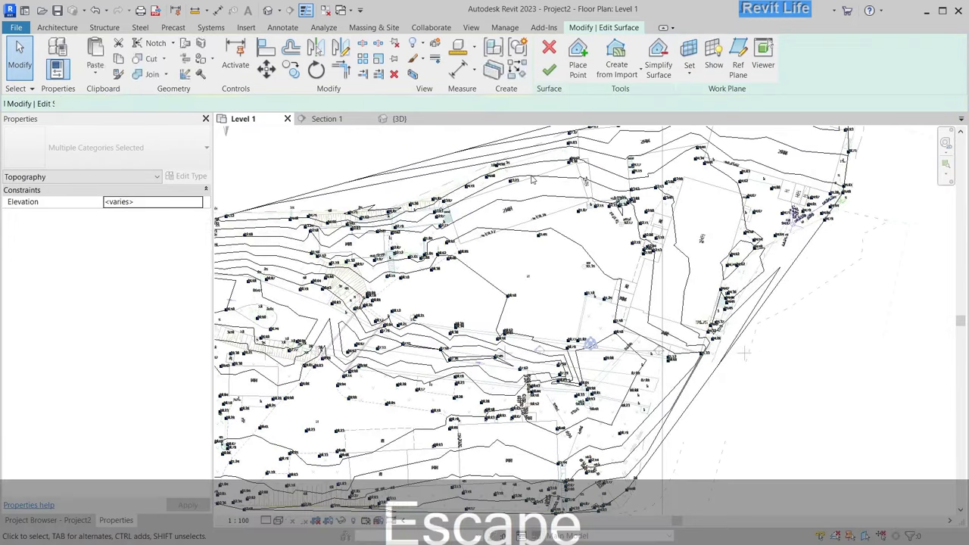
Step: Move the surface point at the 90.58 label onto the drawing's small marker above it and finish editing the surface
{"action": "scroll", "coordinate": [518, 301], "scroll_direction": "up", "scroll_amount": 6}
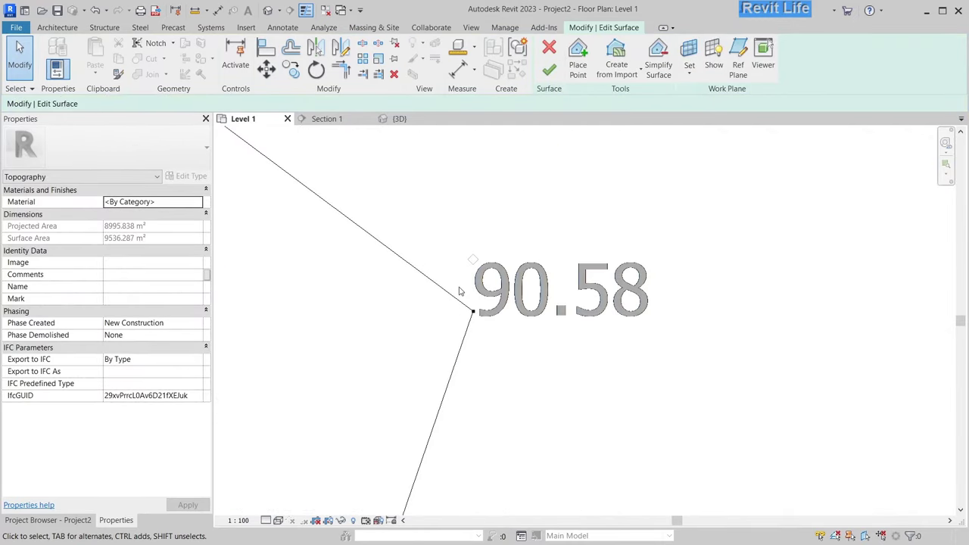
{"action": "left_click", "coordinate": [473, 312]}
{"action": "key", "text": "m"}
{"action": "key", "text": "v"}
{"action": "left_click", "coordinate": [474, 312]}
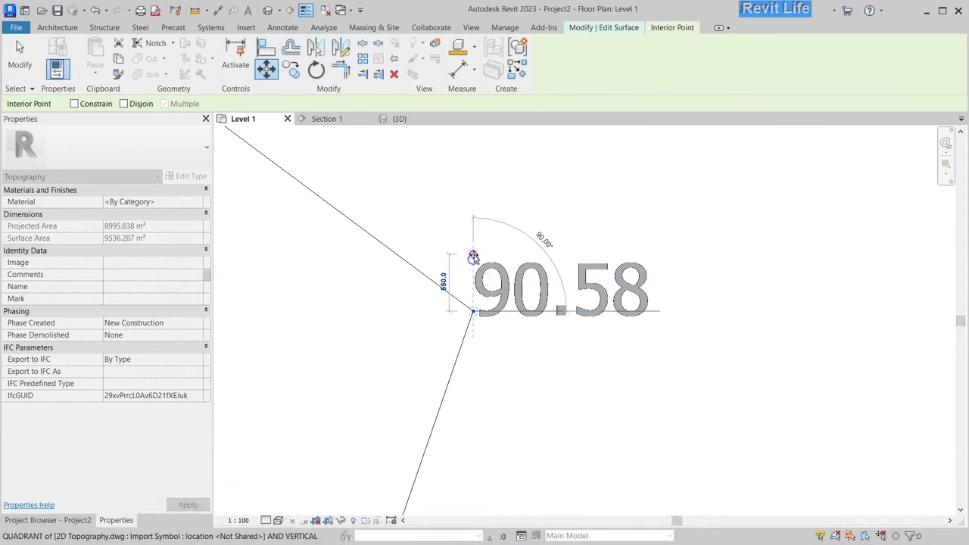
{"action": "scroll", "coordinate": [476, 256], "scroll_direction": "up", "scroll_amount": 3}
{"action": "left_click", "coordinate": [475, 263]}
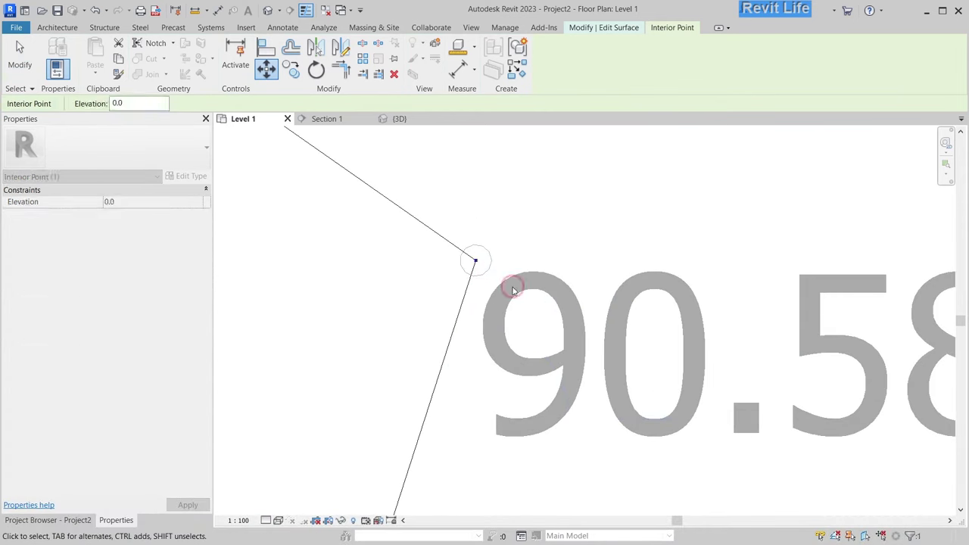
{"action": "key", "text": "Escape"}
{"action": "left_click", "coordinate": [550, 69]}
{"action": "scroll", "coordinate": [445, 305], "scroll_direction": "down", "scroll_amount": 4}
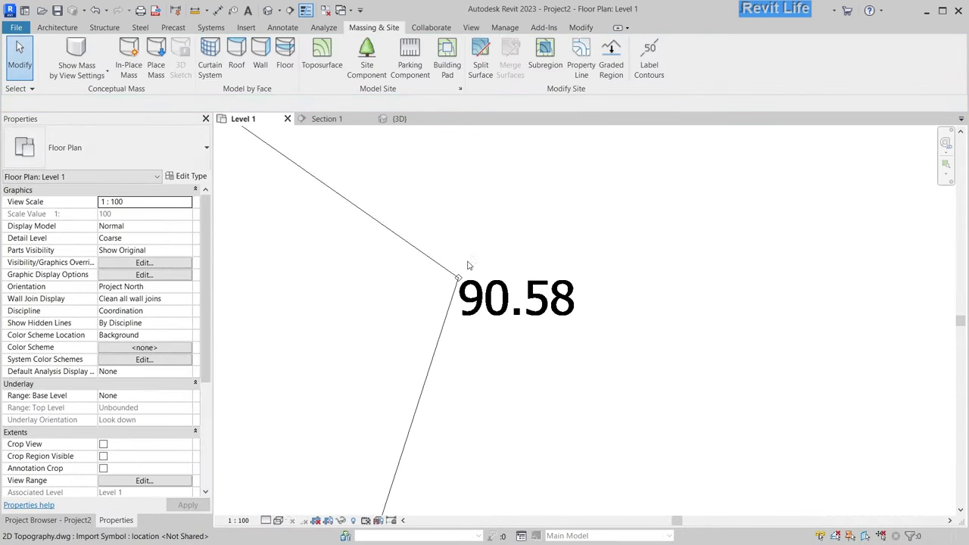
Step: Place a spot elevation with a leader and shoulder on the toposurface point at the 90.58 label
{"action": "key", "text": "e"}
{"action": "key", "text": "l"}
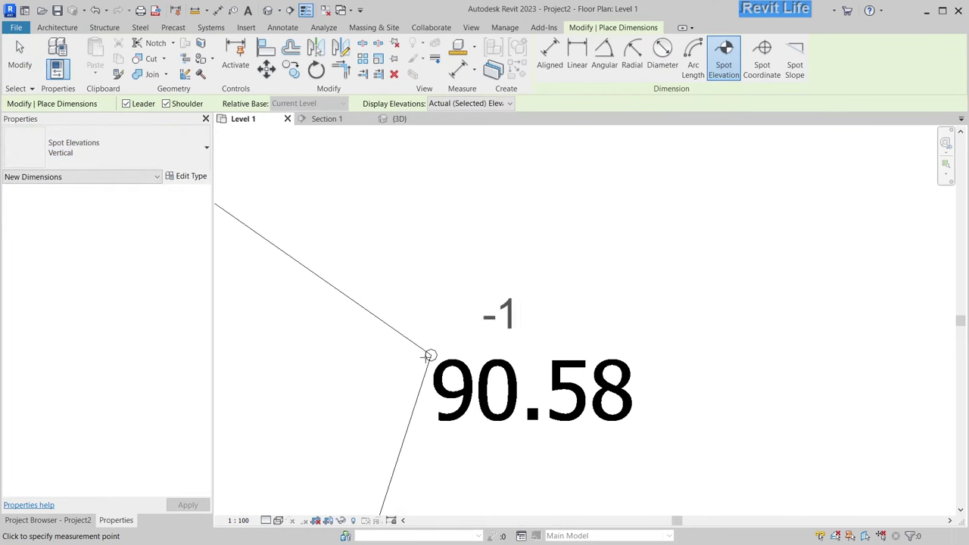
{"action": "left_click", "coordinate": [431, 355]}
{"action": "left_click", "coordinate": [496, 246]}
{"action": "left_click", "coordinate": [772, 247]}
{"action": "key", "text": "Escape"}
{"action": "key", "text": "Escape"}
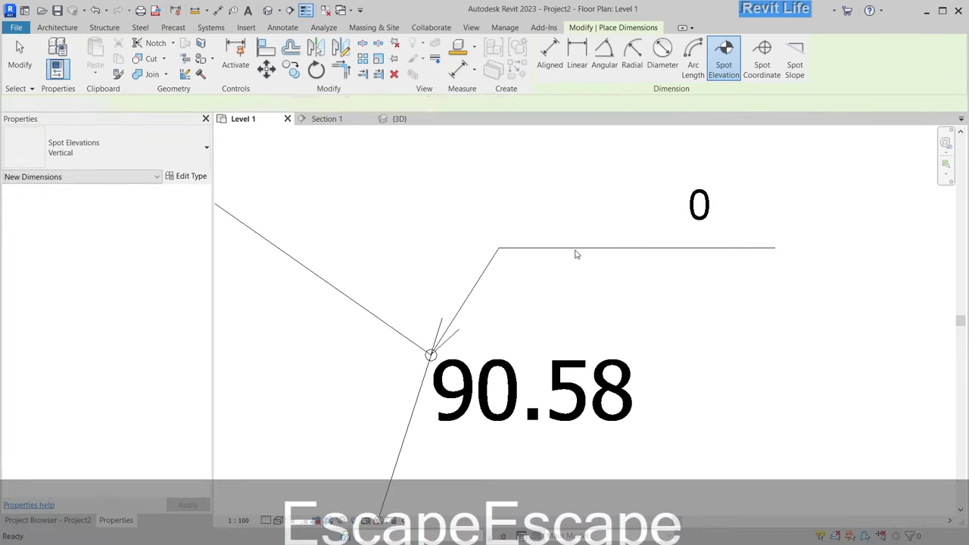
{"action": "scroll", "coordinate": [575, 250], "scroll_direction": "down", "scroll_amount": 1}
{"action": "middle_click_drag", "start_coordinate": [574, 250], "coordinate": [545, 257]}
Step: Duplicate the placed spot elevation's type under the name Vertical Survey
{"action": "left_click", "coordinate": [188, 176]}
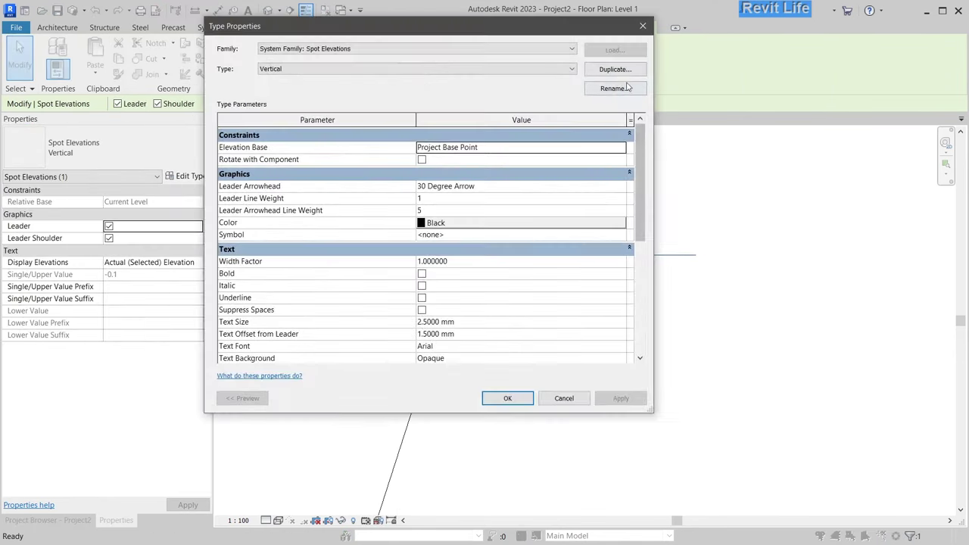
{"action": "left_click", "coordinate": [615, 69]}
{"action": "key", "text": "BackSpace"}
{"action": "key", "text": "BackSpace"}
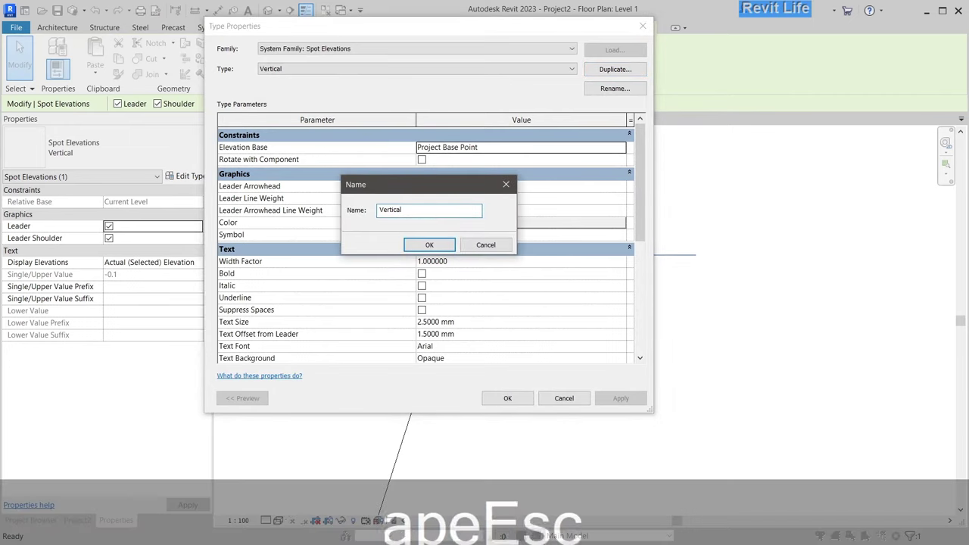
{"action": "type", "text": "Survey"}
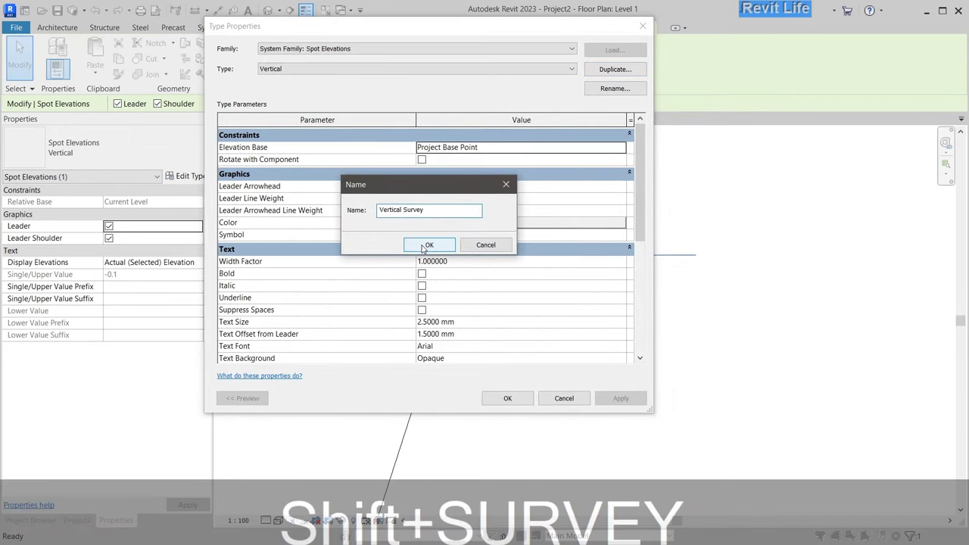
{"action": "left_click", "coordinate": [428, 245]}
Step: Set the Vertical Survey type to reference the survey point and show elevations in metres with two decimal places
{"action": "scroll", "coordinate": [467, 216], "scroll_direction": "down", "scroll_amount": 5}
{"action": "left_click", "coordinate": [476, 307]}
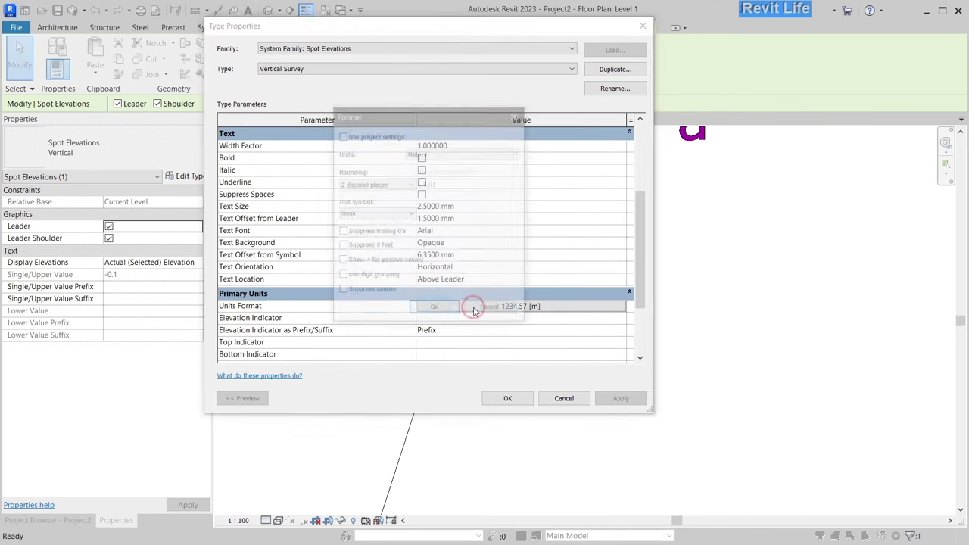
{"action": "left_click", "coordinate": [415, 309]}
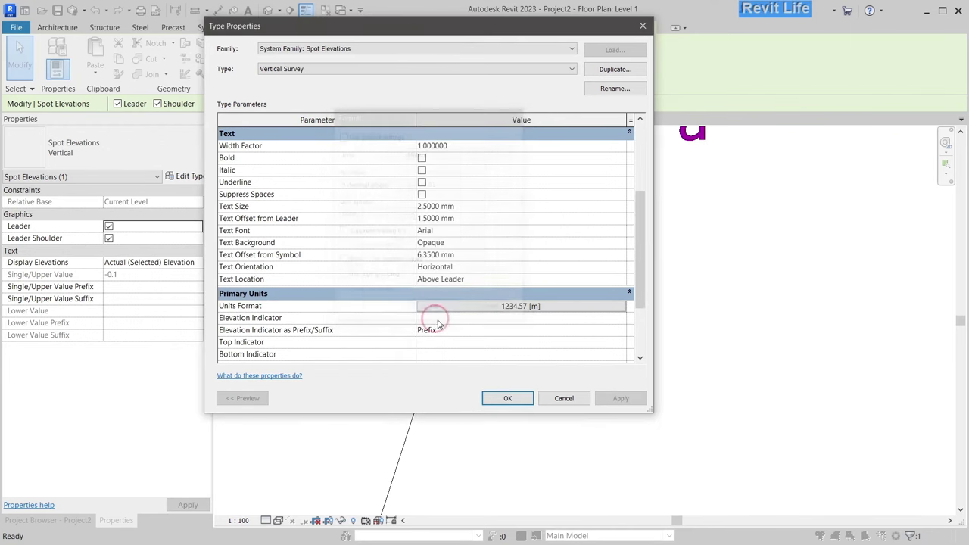
{"action": "left_click", "coordinate": [509, 399]}
{"action": "scroll", "coordinate": [458, 259], "scroll_direction": "down", "scroll_amount": 3}
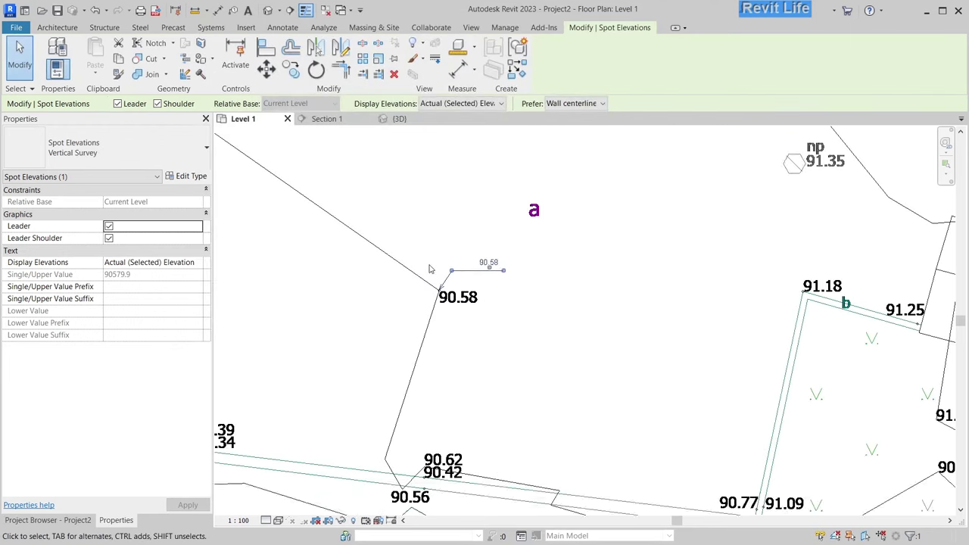
{"action": "key", "text": "Escape"}
Step: Edit the toposurface again and move the point at the 90.42 label onto the lower of the two nearby drawing circles
{"action": "scroll", "coordinate": [447, 310], "scroll_direction": "down", "scroll_amount": 2}
{"action": "scroll", "coordinate": [467, 271], "scroll_direction": "up", "scroll_amount": 5}
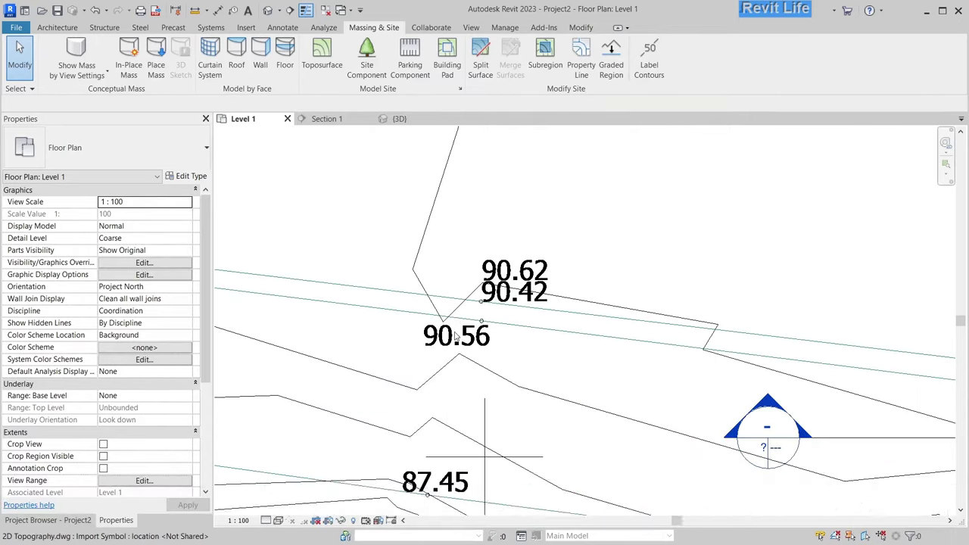
{"action": "key", "text": "Escape"}
{"action": "left_click", "coordinate": [351, 377]}
{"action": "left_click", "coordinate": [549, 64]}
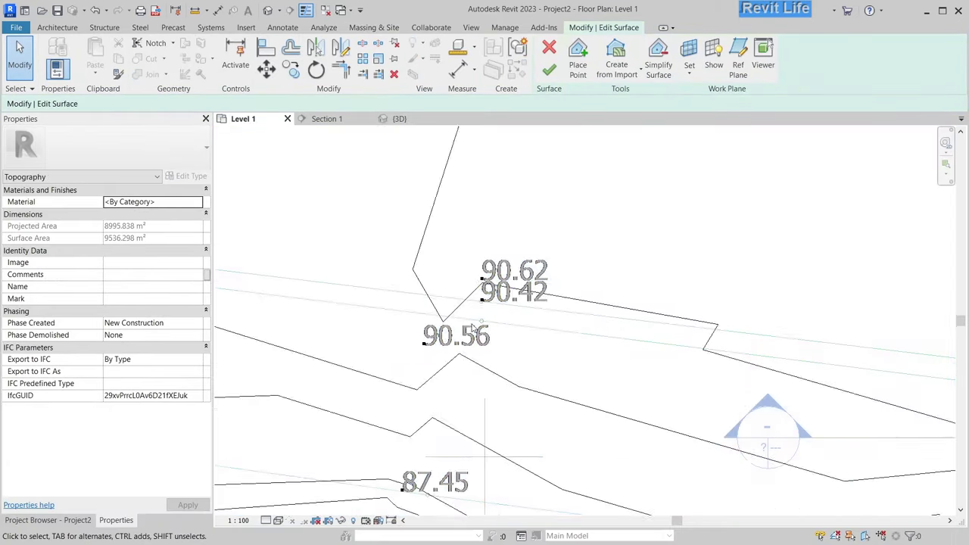
{"action": "scroll", "coordinate": [454, 277], "scroll_direction": "up", "scroll_amount": 4}
{"action": "left_click", "coordinate": [443, 267]}
{"action": "scroll", "coordinate": [455, 269], "scroll_direction": "up", "scroll_amount": 3}
{"action": "left_click_drag", "start_coordinate": [488, 258], "coordinate": [487, 371]}
{"action": "key", "text": "Escape"}
Step: Move the surface point of the 90.62 label onto the upper drawing circle and finish editing the surface
{"action": "left_click", "coordinate": [489, 257]}
{"action": "scroll", "coordinate": [507, 260], "scroll_direction": "up", "scroll_amount": 4}
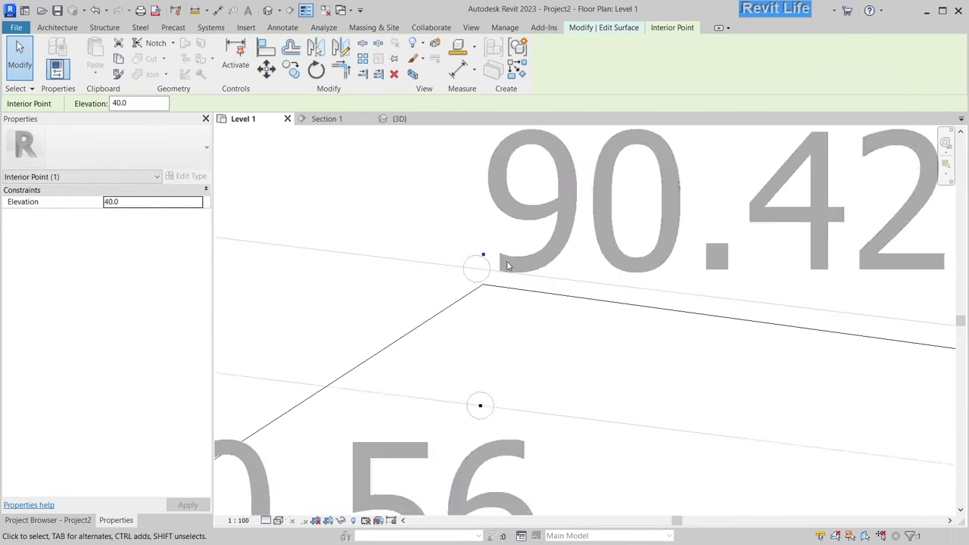
{"action": "scroll", "coordinate": [444, 291], "scroll_direction": "down", "scroll_amount": 4}
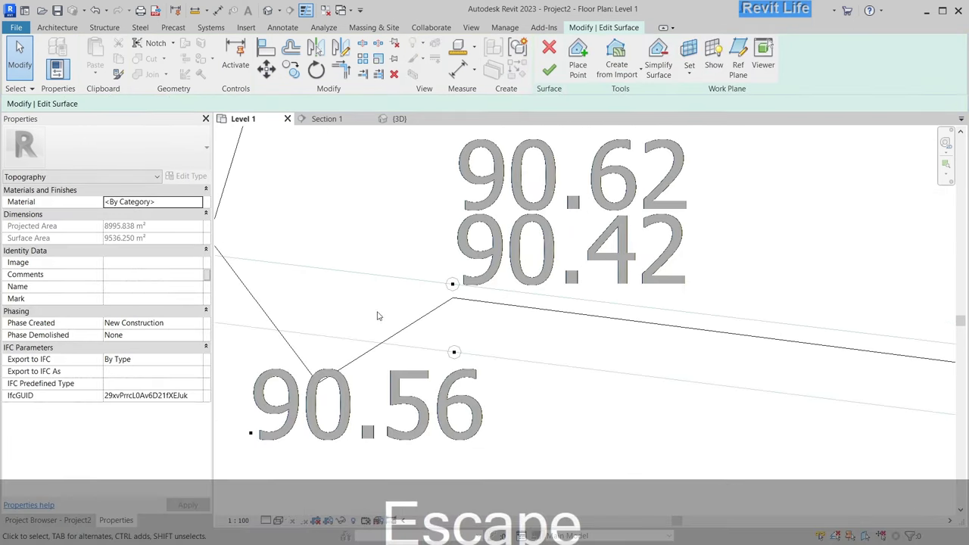
{"action": "middle_click_drag", "start_coordinate": [378, 316], "coordinate": [433, 328]}
{"action": "scroll", "coordinate": [385, 405], "scroll_direction": "down", "scroll_amount": 3}
{"action": "left_click", "coordinate": [549, 70]}
{"action": "key", "text": "Escape"}
Step: Open the 3D view and examine the adjusted toposurface over the topography drawing
{"action": "scroll", "coordinate": [428, 348], "scroll_direction": "down", "scroll_amount": 8}
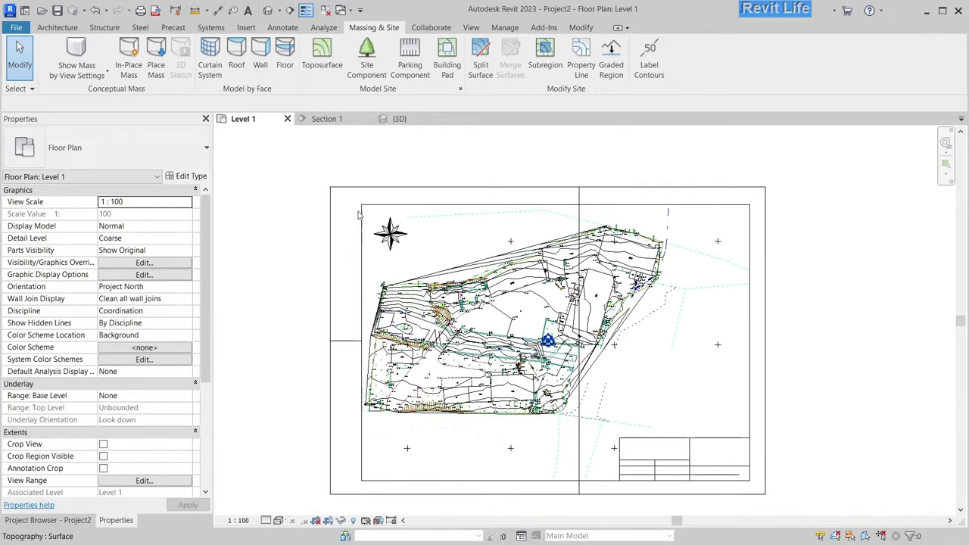
{"action": "left_click", "coordinate": [400, 119]}
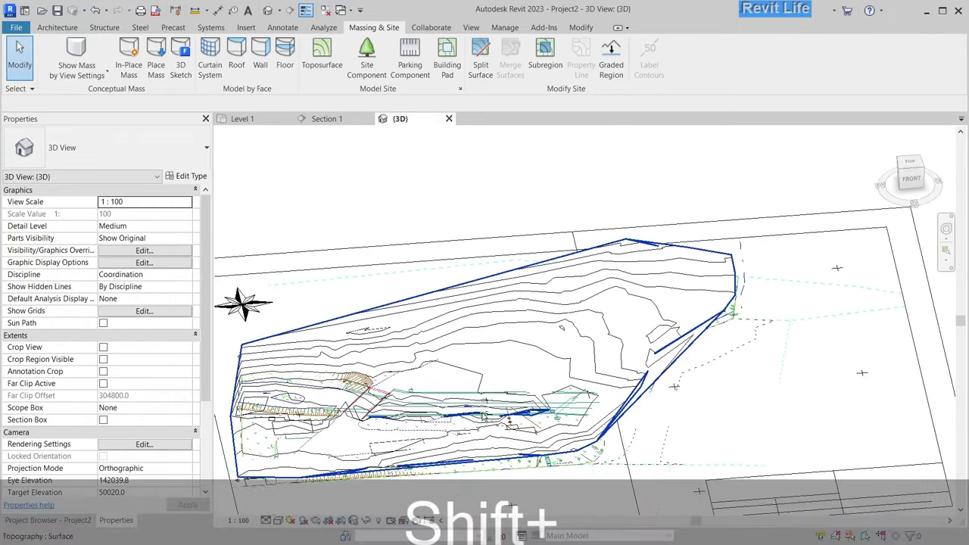